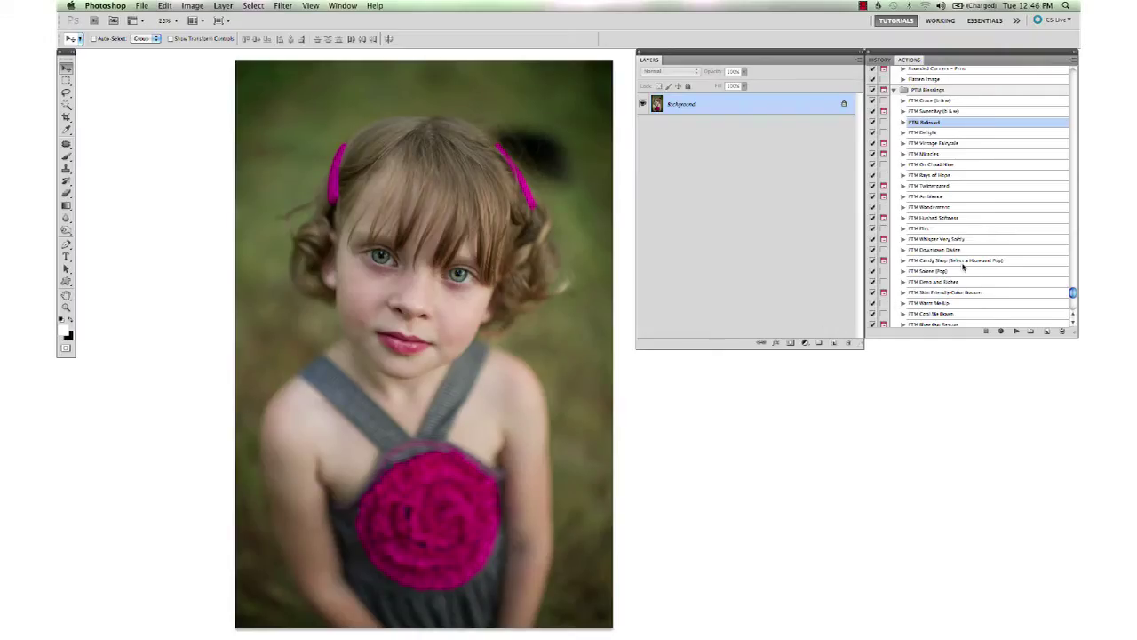
Play the PTM Beloved action on the portrait.
{"action": "scroll", "coordinate": [973, 204], "scroll_direction": "down", "scroll_amount": 5}
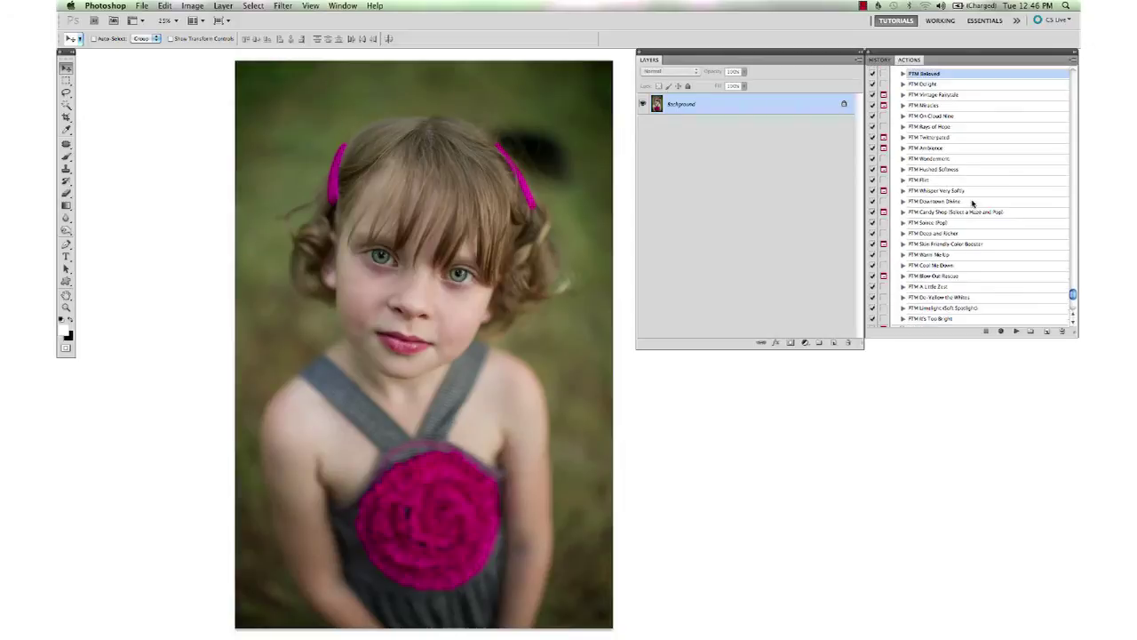
{"action": "scroll", "coordinate": [972, 204], "scroll_direction": "down", "scroll_amount": 1}
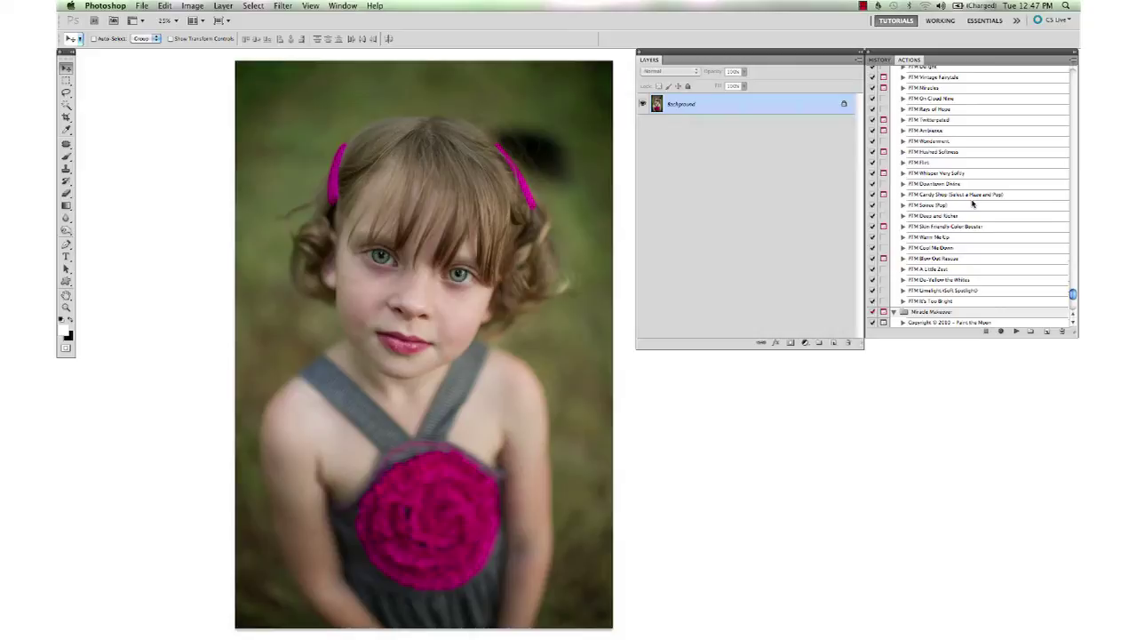
{"action": "scroll", "coordinate": [969, 181], "scroll_direction": "up", "scroll_amount": 1}
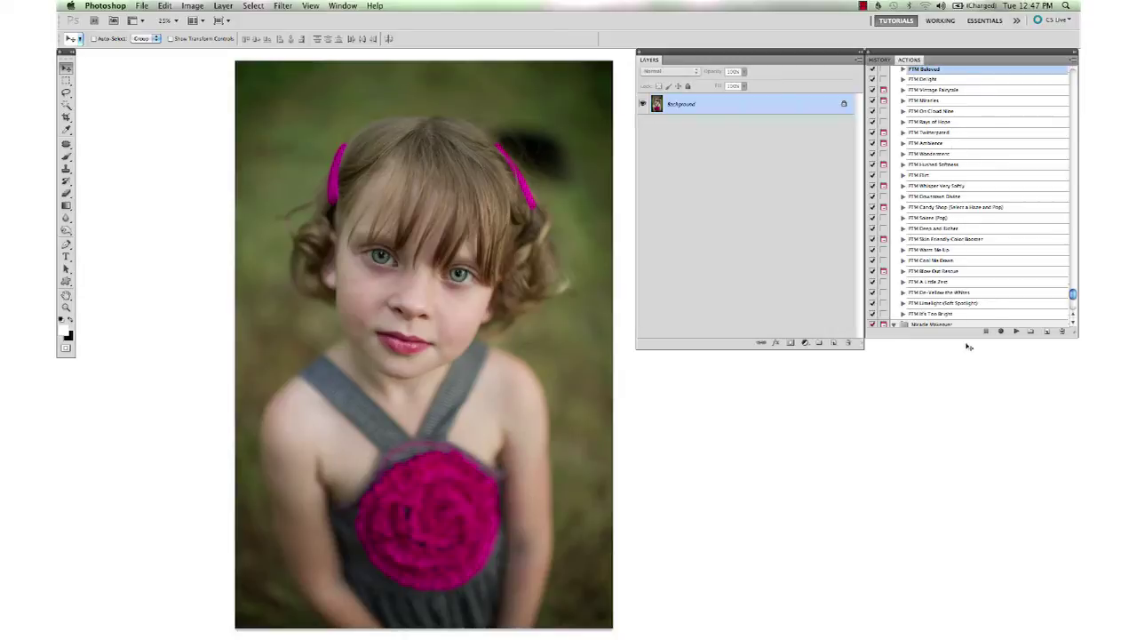
{"action": "left_click", "coordinate": [1017, 331]}
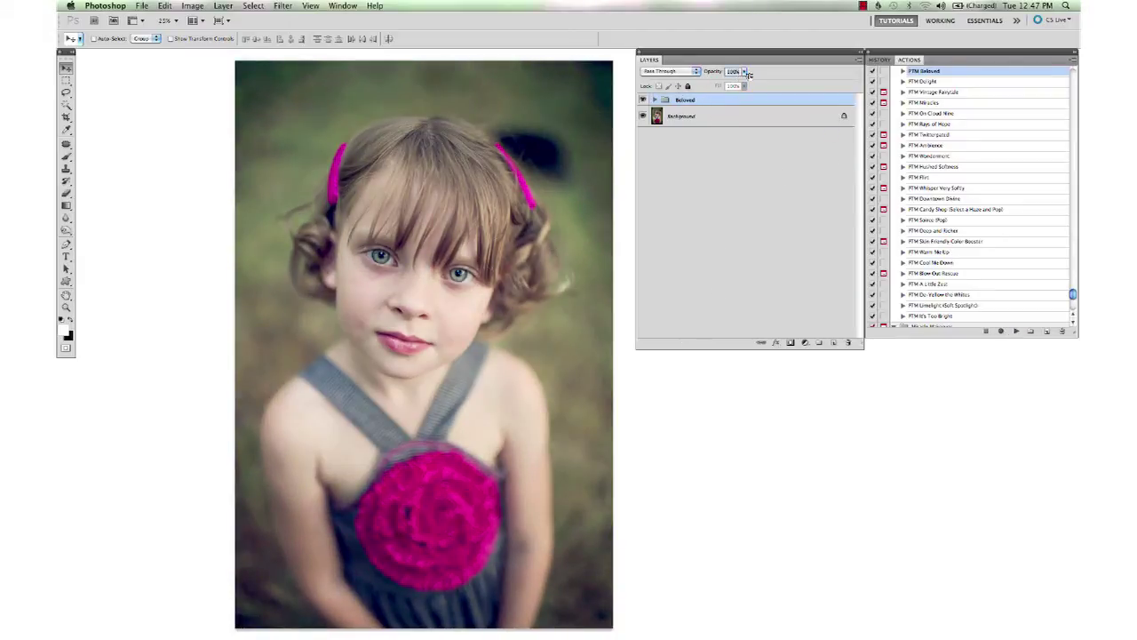
Expand and collapse the Beloved group to inspect its adjustment layers.
{"action": "left_click", "coordinate": [654, 100]}
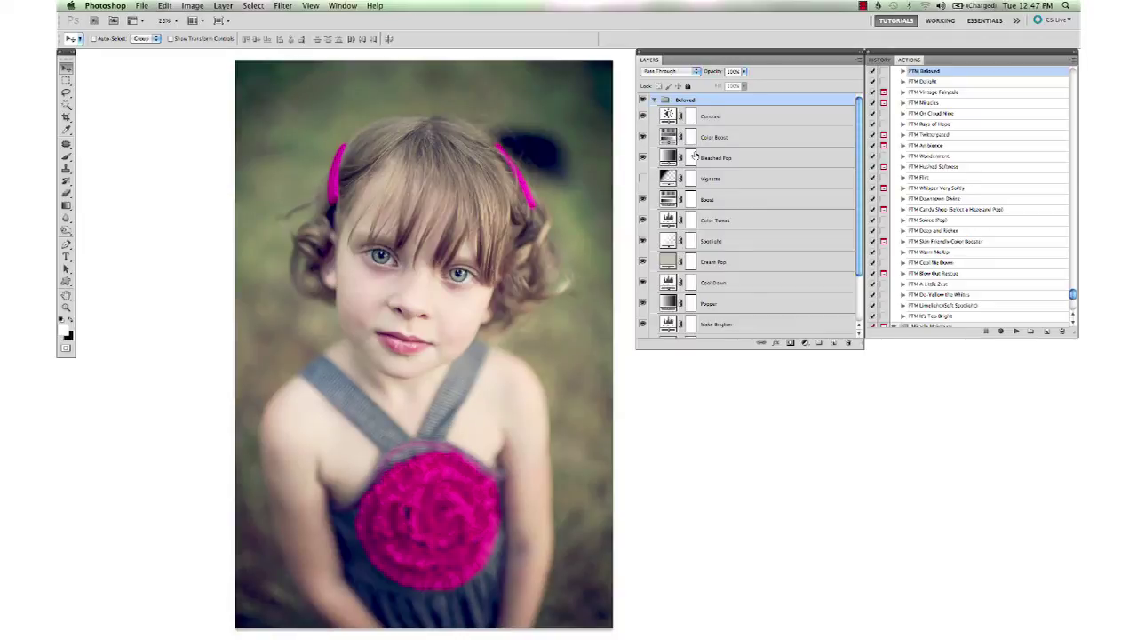
{"action": "scroll", "coordinate": [710, 230], "scroll_direction": "down", "scroll_amount": 3}
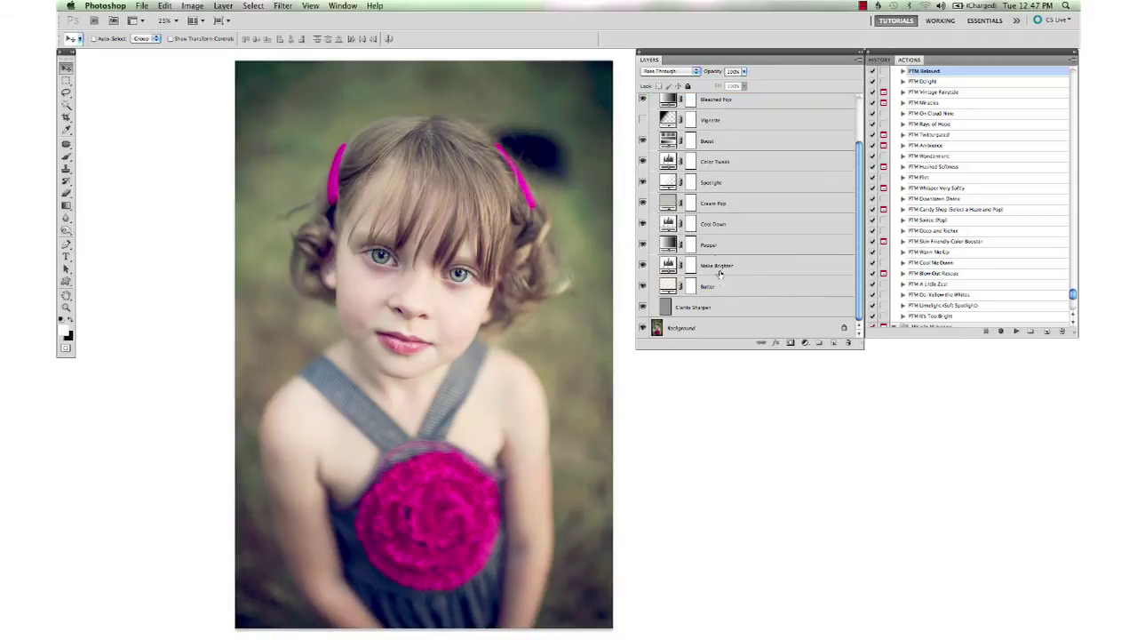
{"action": "scroll", "coordinate": [719, 277], "scroll_direction": "up", "scroll_amount": 3}
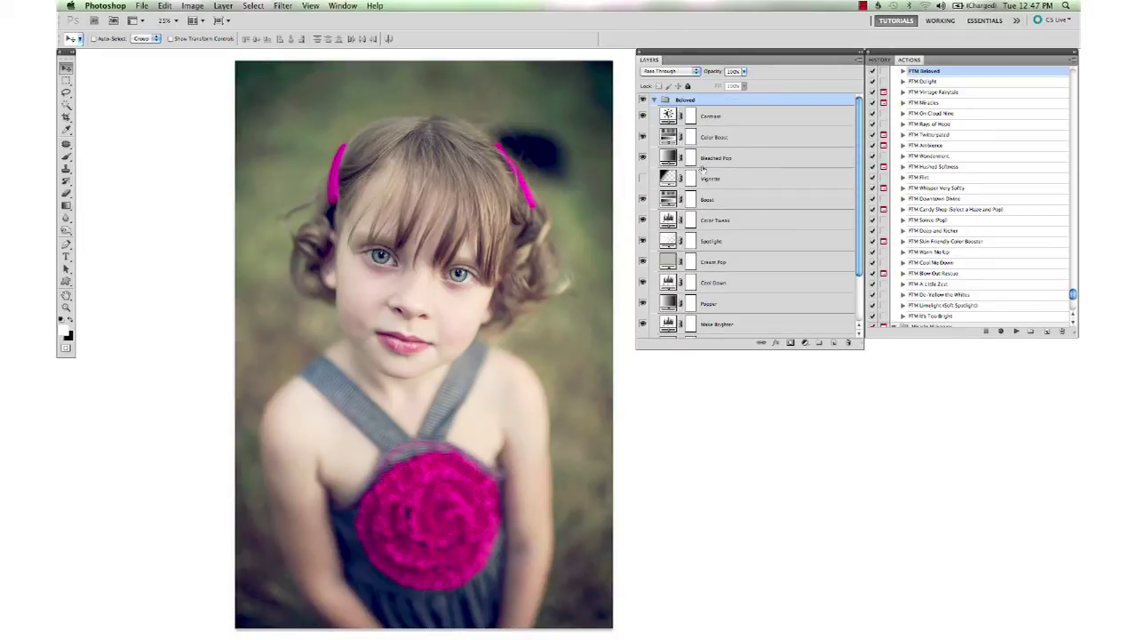
{"action": "left_click", "coordinate": [654, 100]}
{"action": "right_click", "coordinate": [705, 106]}
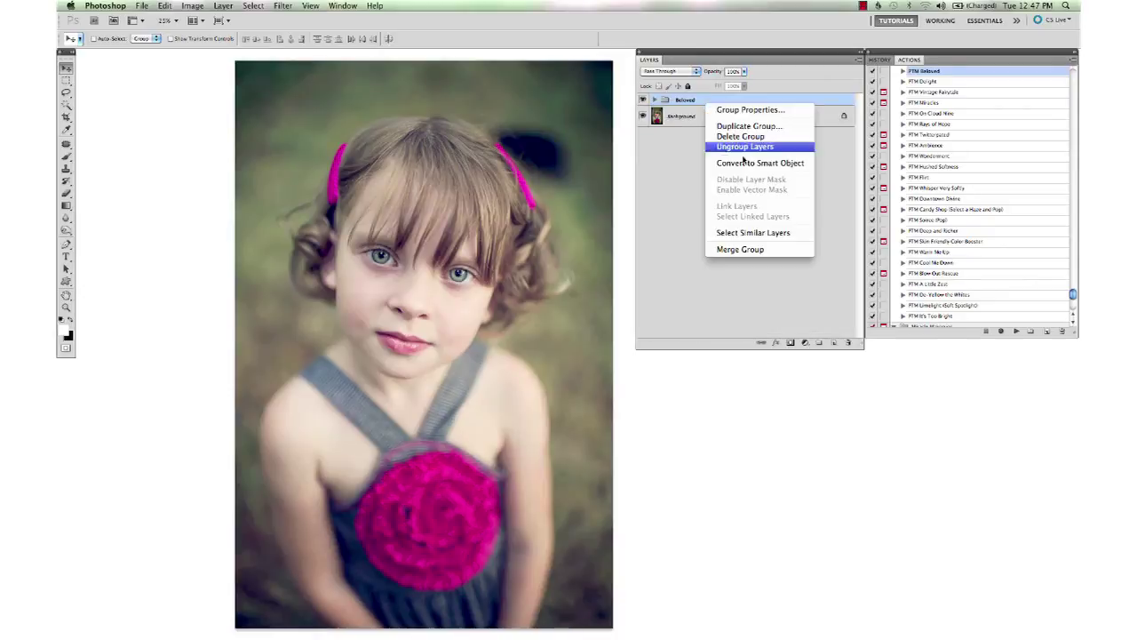
{"action": "left_click", "coordinate": [681, 122]}
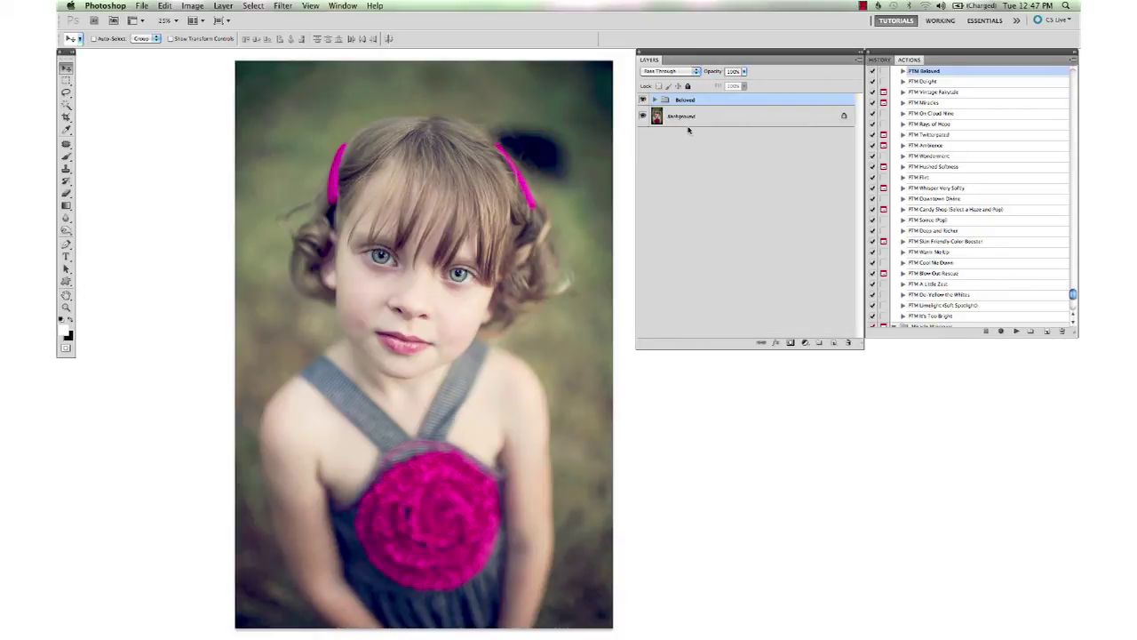
Flatten the image into a single Background layer, discarding hidden layers.
{"action": "right_click", "coordinate": [683, 121]}
{"action": "left_click", "coordinate": [716, 203]}
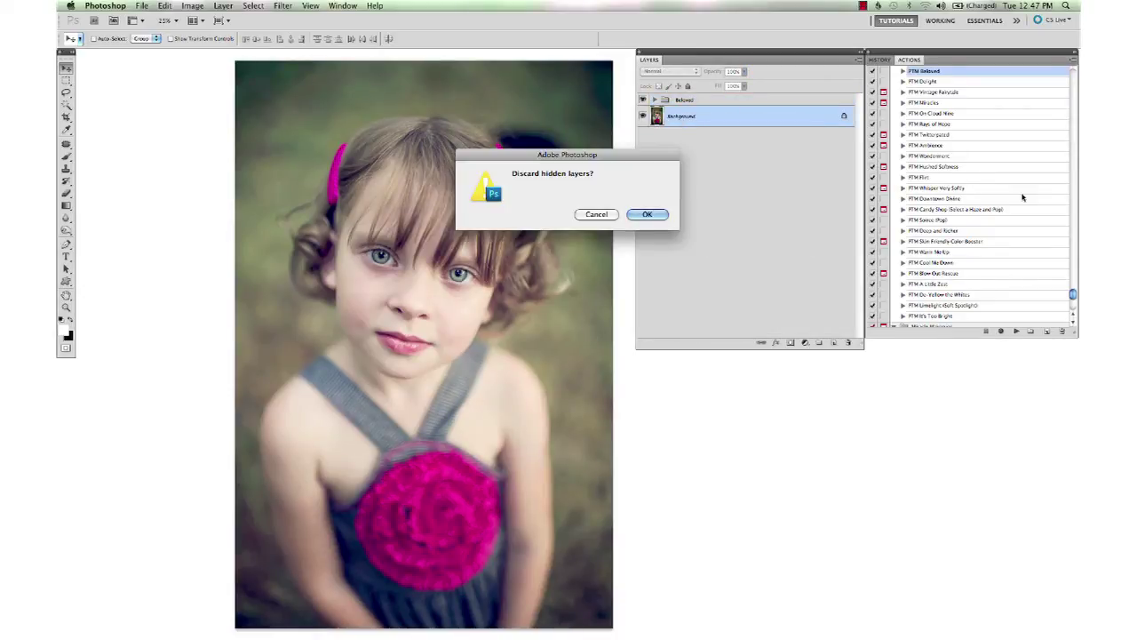
{"action": "left_click", "coordinate": [655, 214]}
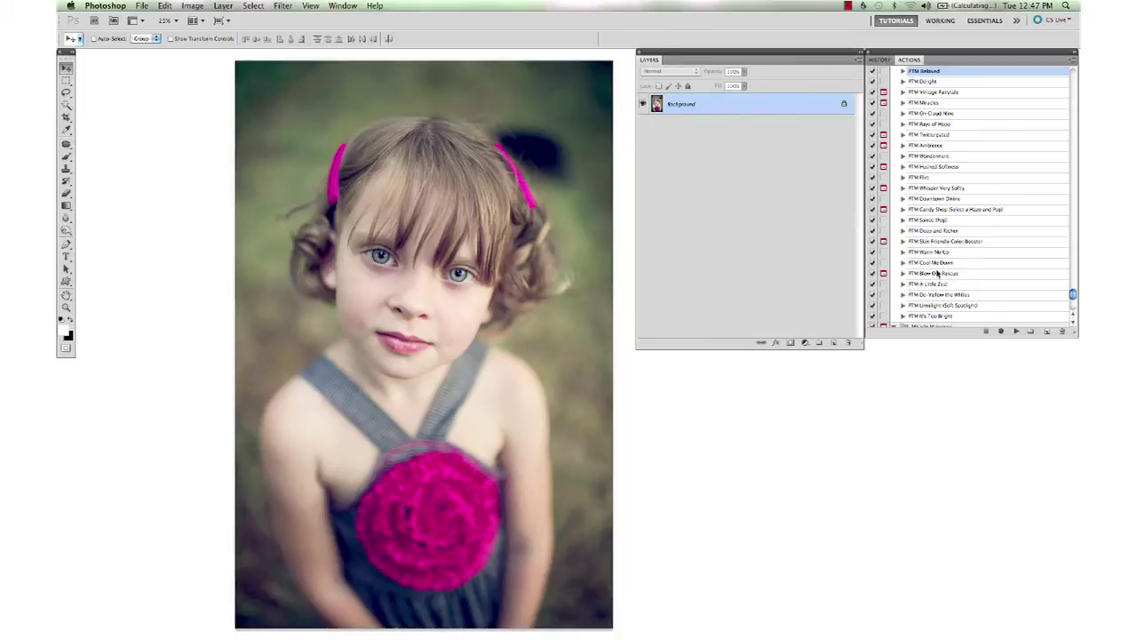
Select and play the PTM Soiree (Pop) action on the portrait.
{"action": "scroll", "coordinate": [937, 275], "scroll_direction": "up", "scroll_amount": 1}
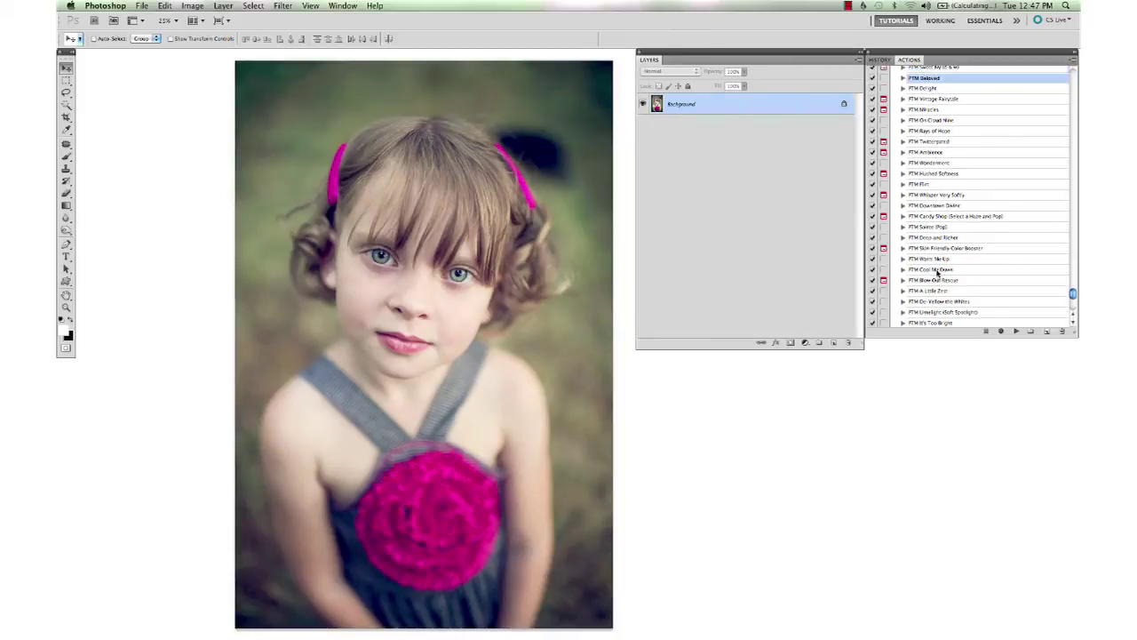
{"action": "left_click", "coordinate": [937, 227]}
{"action": "left_click", "coordinate": [1015, 332]}
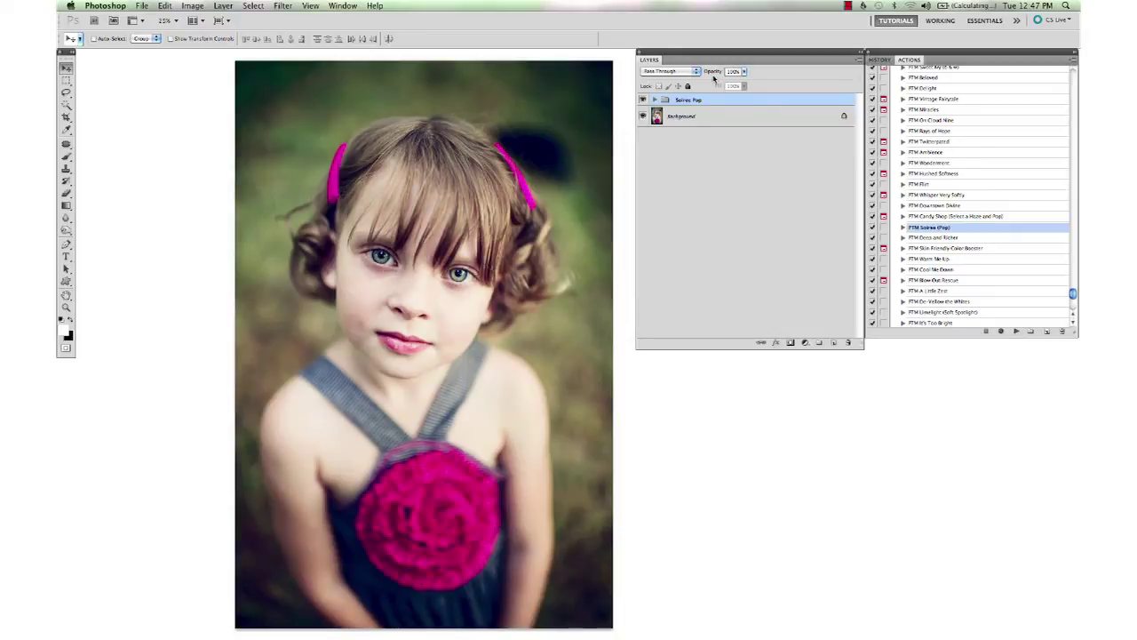
Review the Soiree Pop group, then merge visible layers into the Background.
{"action": "left_click", "coordinate": [654, 100]}
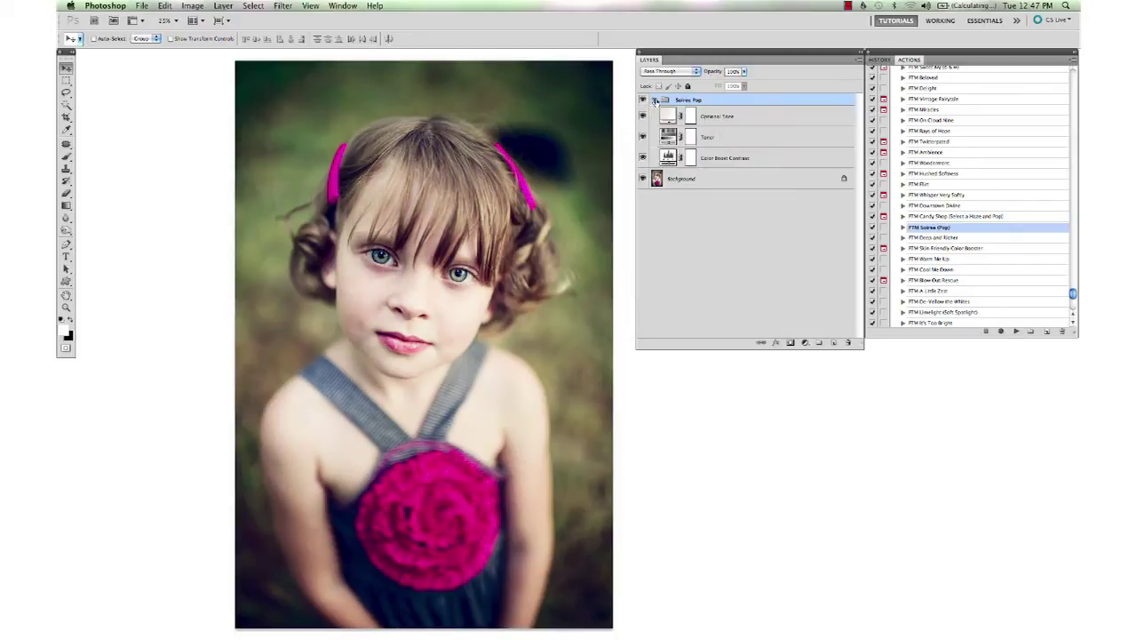
{"action": "left_click", "coordinate": [654, 100]}
{"action": "right_click", "coordinate": [682, 120]}
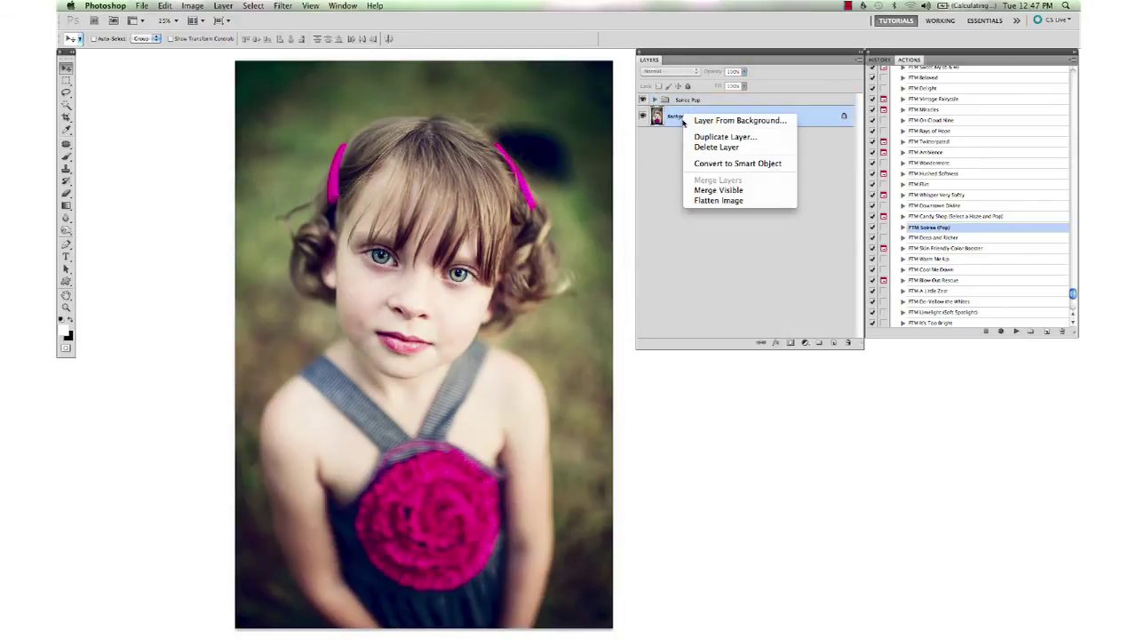
{"action": "left_click", "coordinate": [702, 191]}
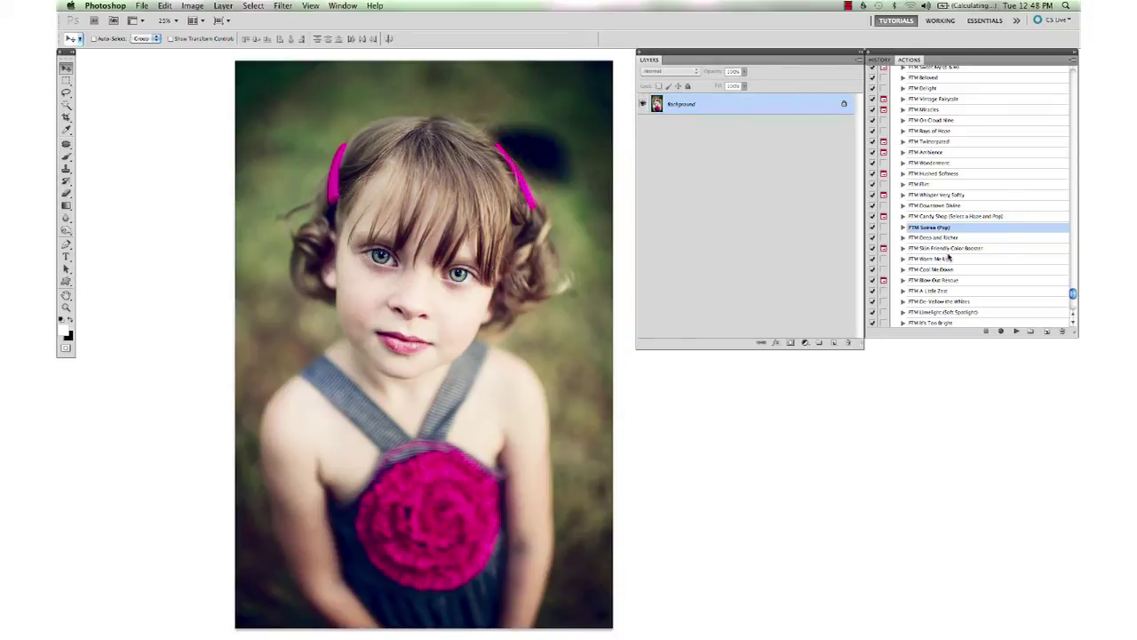
Run Midtone Booster, lower its layer opacity, and flatten everything into one Background layer.
{"action": "scroll", "coordinate": [949, 256], "scroll_direction": "up", "scroll_amount": 5}
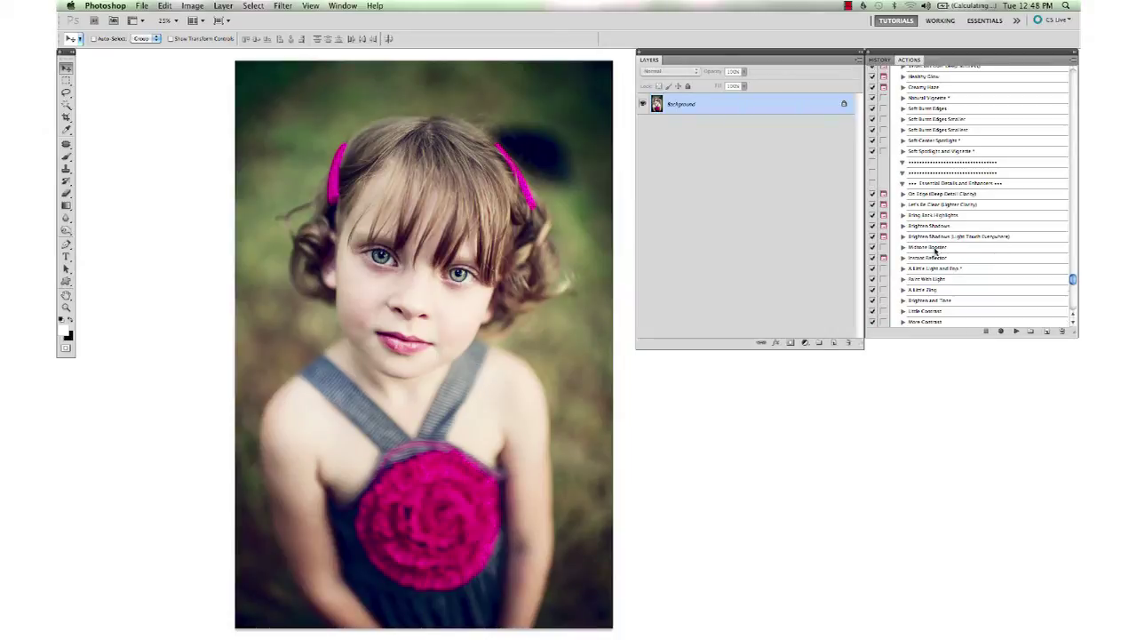
{"action": "left_click", "coordinate": [934, 248]}
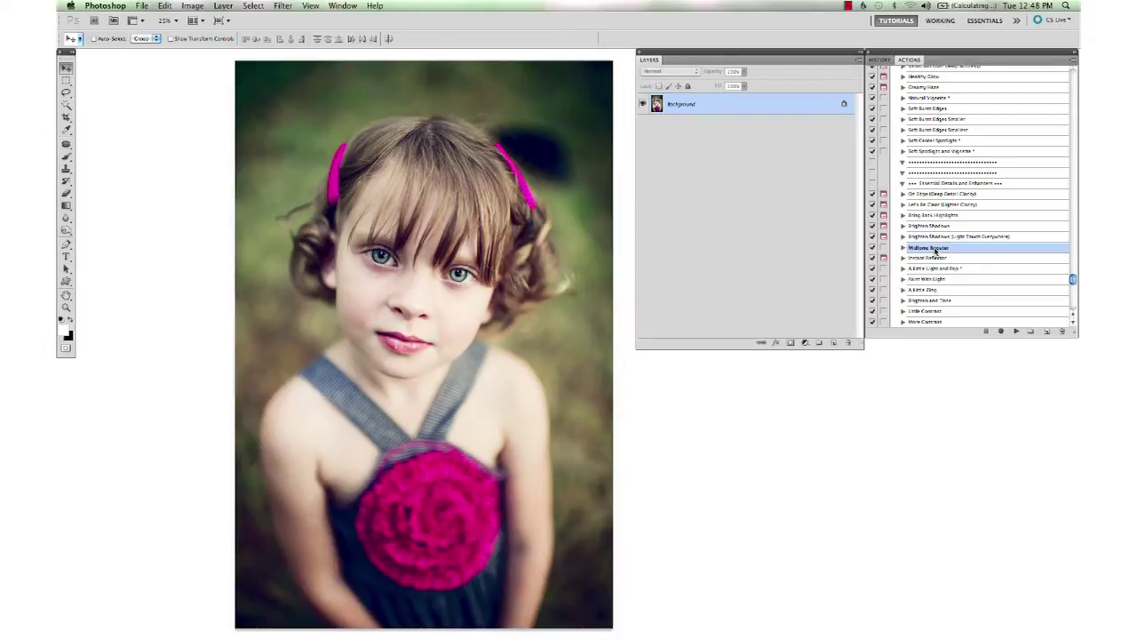
{"action": "left_click", "coordinate": [1015, 329]}
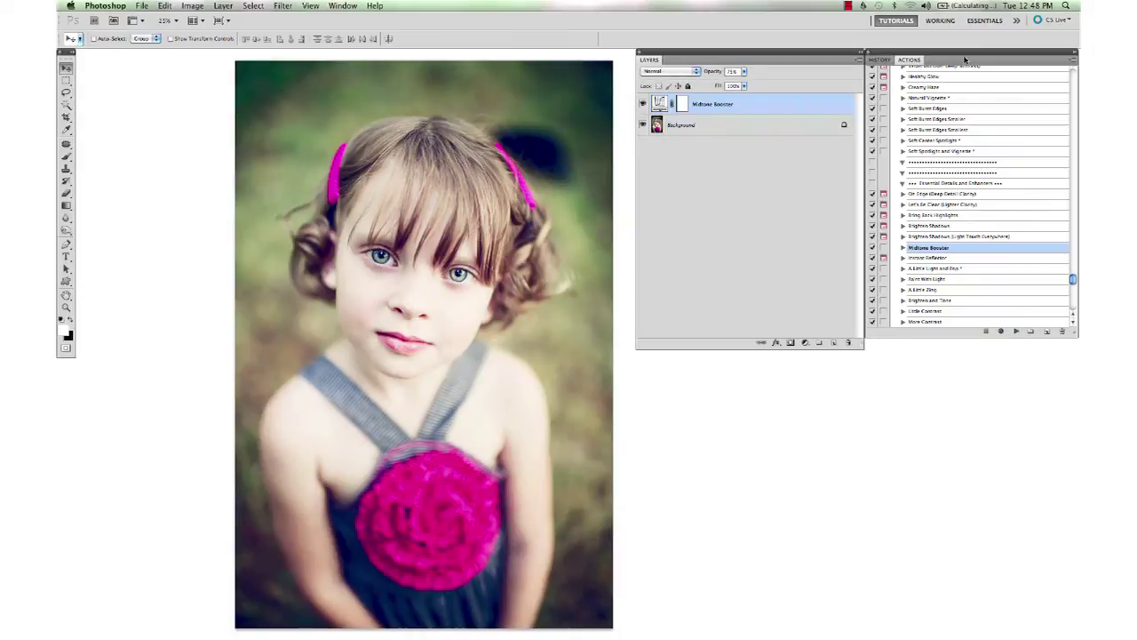
{"action": "left_click_drag", "start_coordinate": [713, 74], "coordinate": [692, 76]}
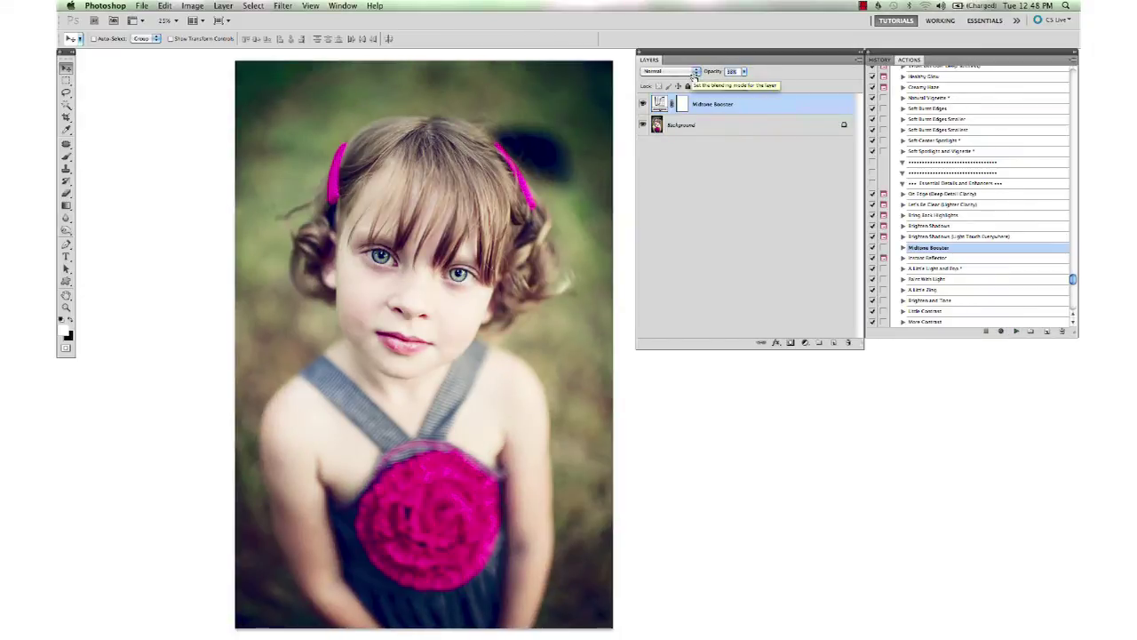
{"action": "right_click", "coordinate": [698, 123]}
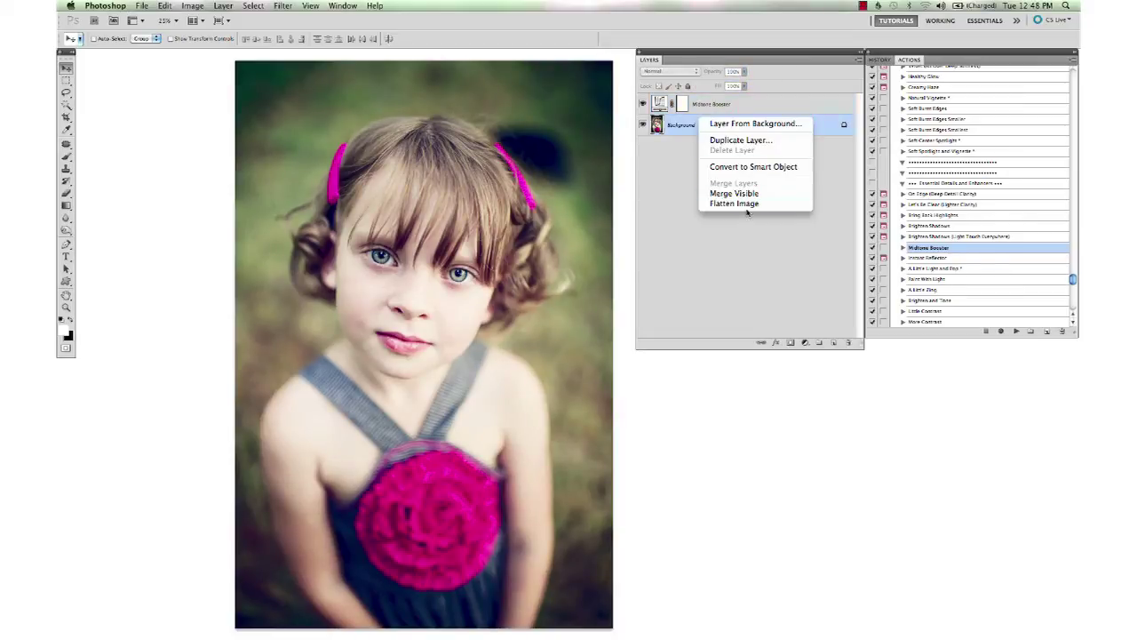
{"action": "left_click", "coordinate": [745, 203]}
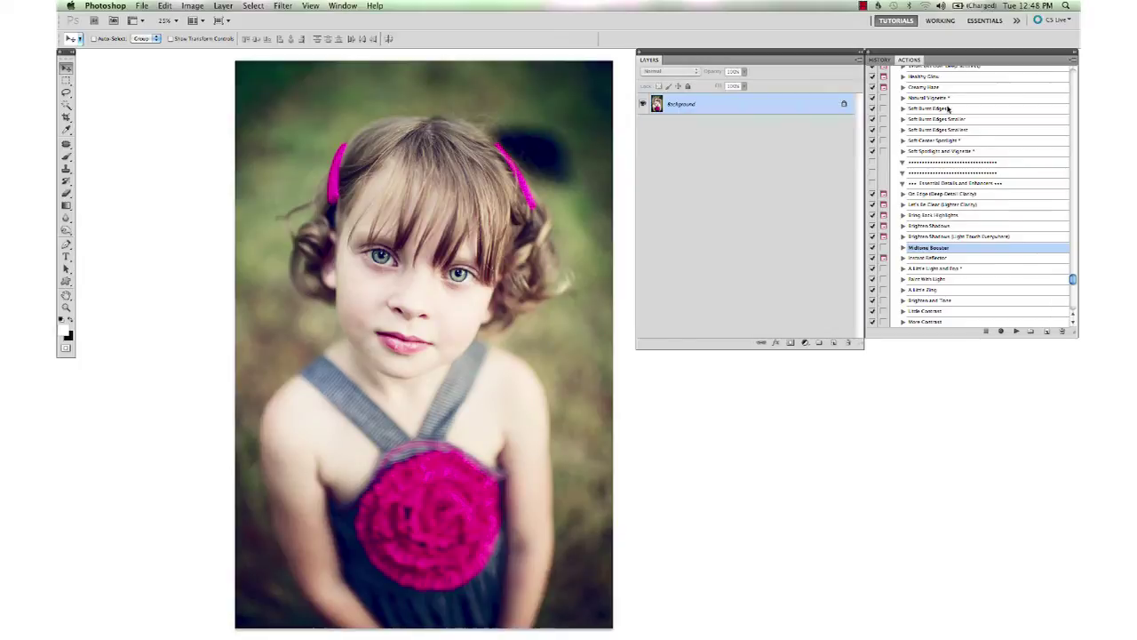
Find the Fix Color Cast / Reflections action in the Actions panel and play it.
{"action": "scroll", "coordinate": [967, 165], "scroll_direction": "down", "scroll_amount": 6}
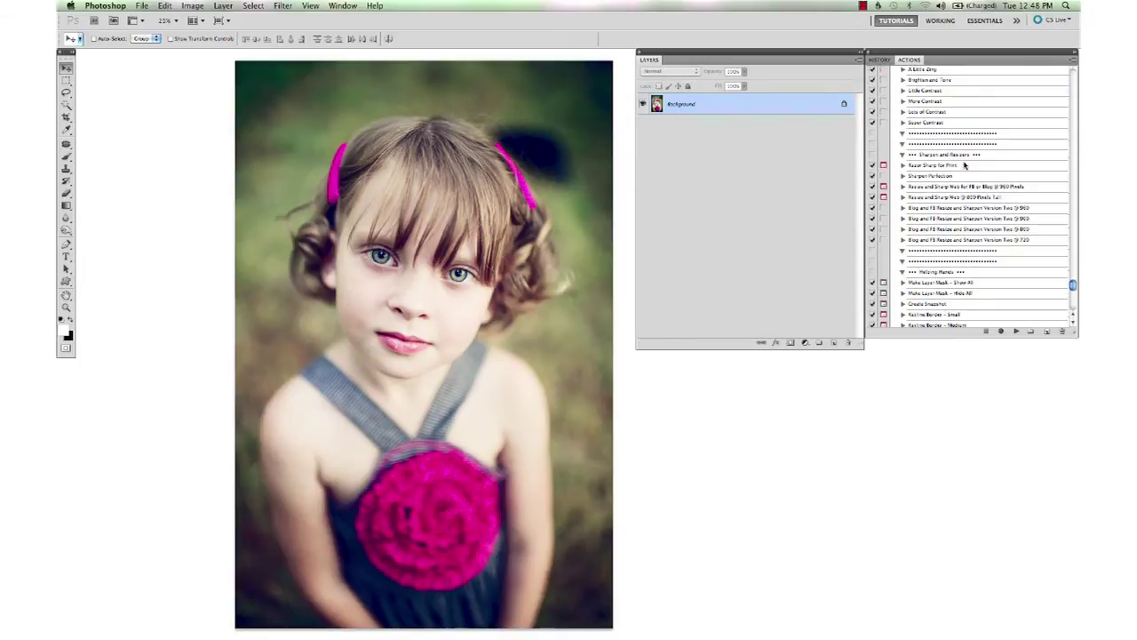
{"action": "scroll", "coordinate": [964, 165], "scroll_direction": "down", "scroll_amount": 10}
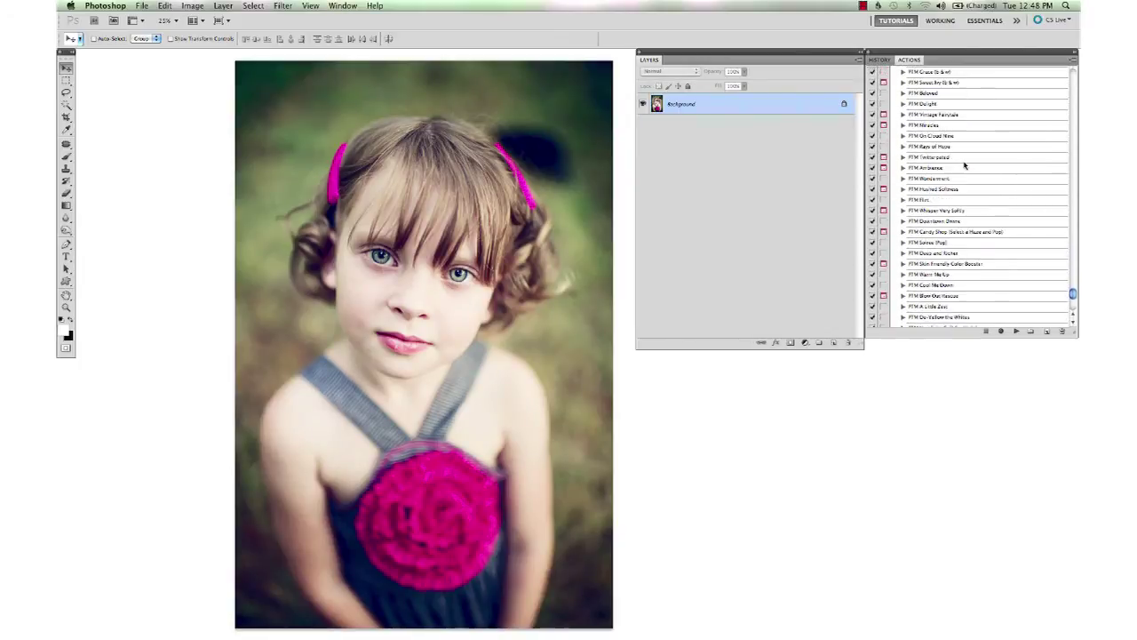
{"action": "scroll", "coordinate": [964, 165], "scroll_direction": "down", "scroll_amount": 10}
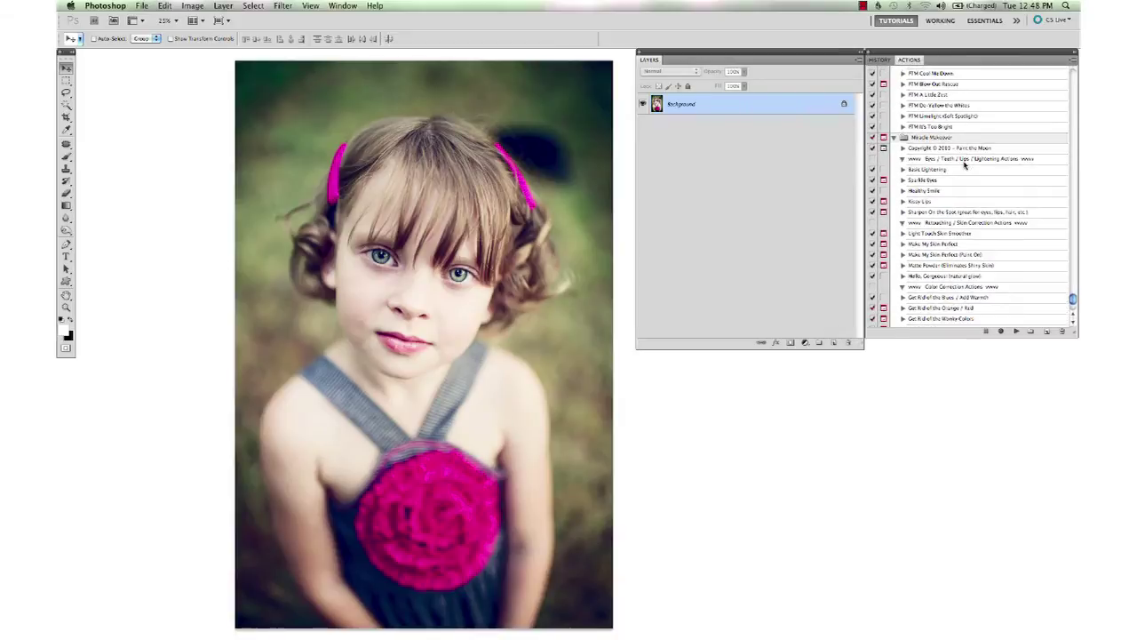
{"action": "scroll", "coordinate": [963, 165], "scroll_direction": "down", "scroll_amount": 2}
{"action": "scroll", "coordinate": [964, 165], "scroll_direction": "up", "scroll_amount": 2}
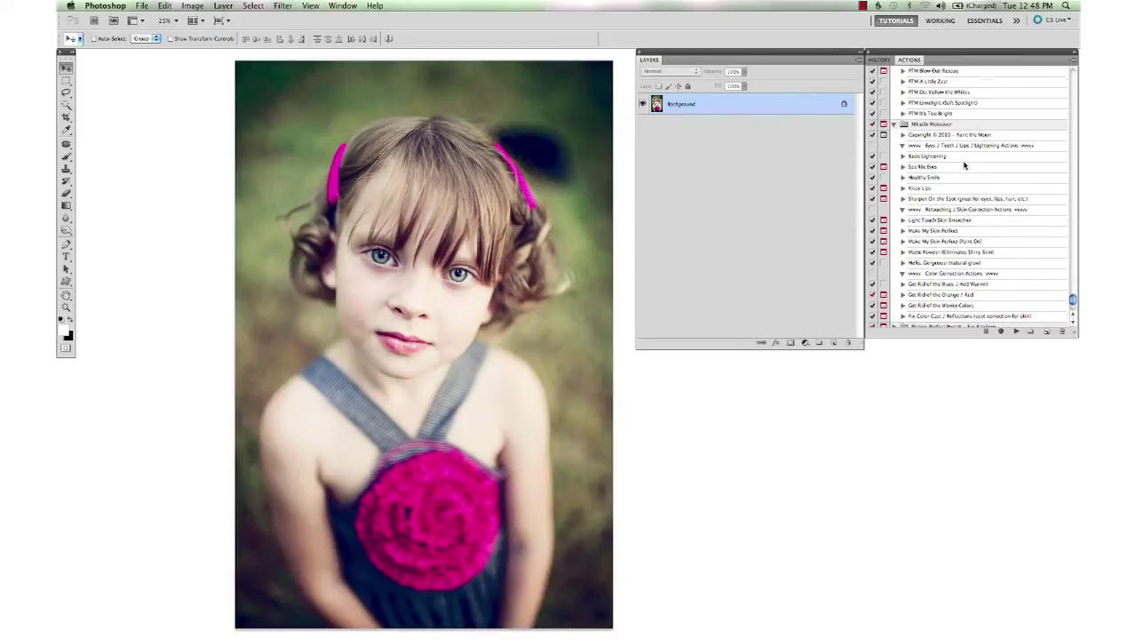
{"action": "left_click", "coordinate": [940, 316]}
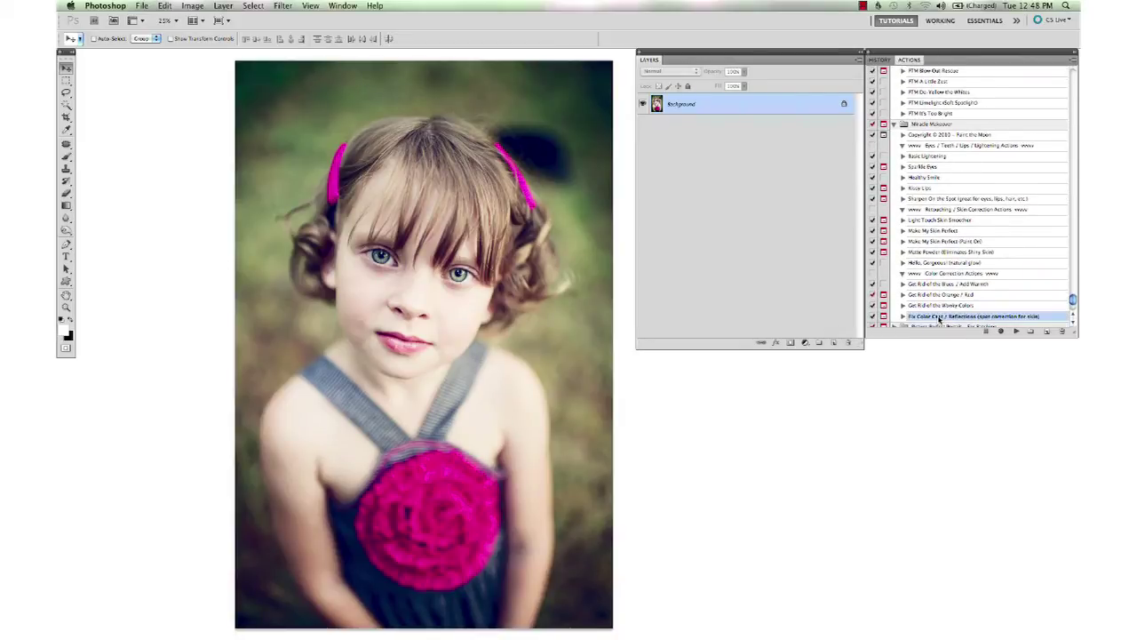
{"action": "left_click", "coordinate": [1016, 331]}
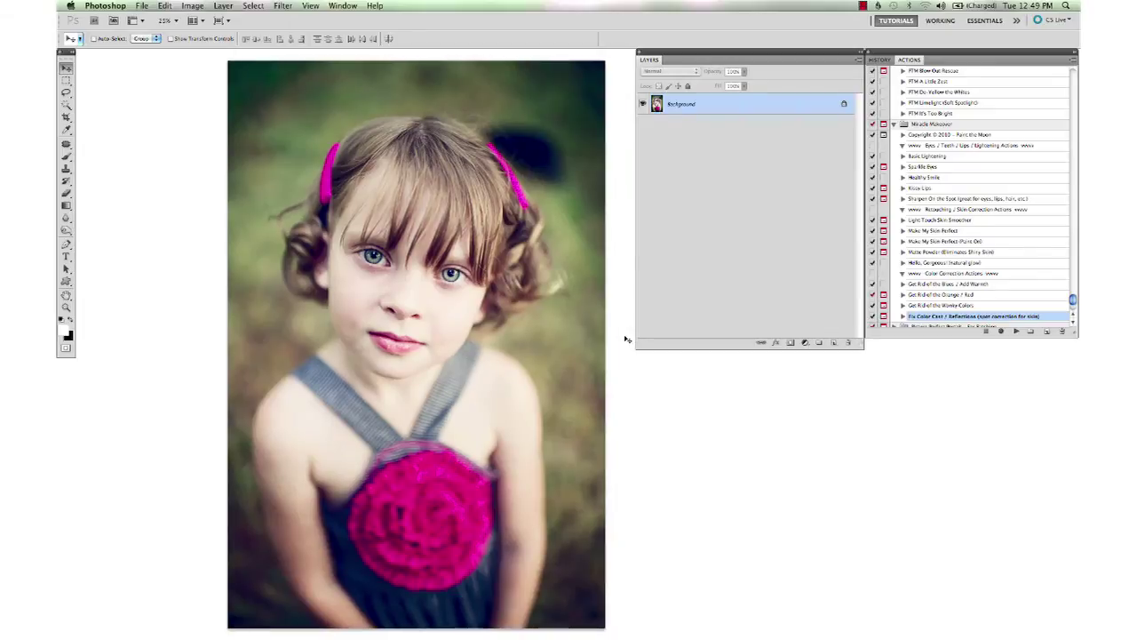
{"action": "scroll", "coordinate": [627, 339], "scroll_direction": "down", "scroll_amount": 1}
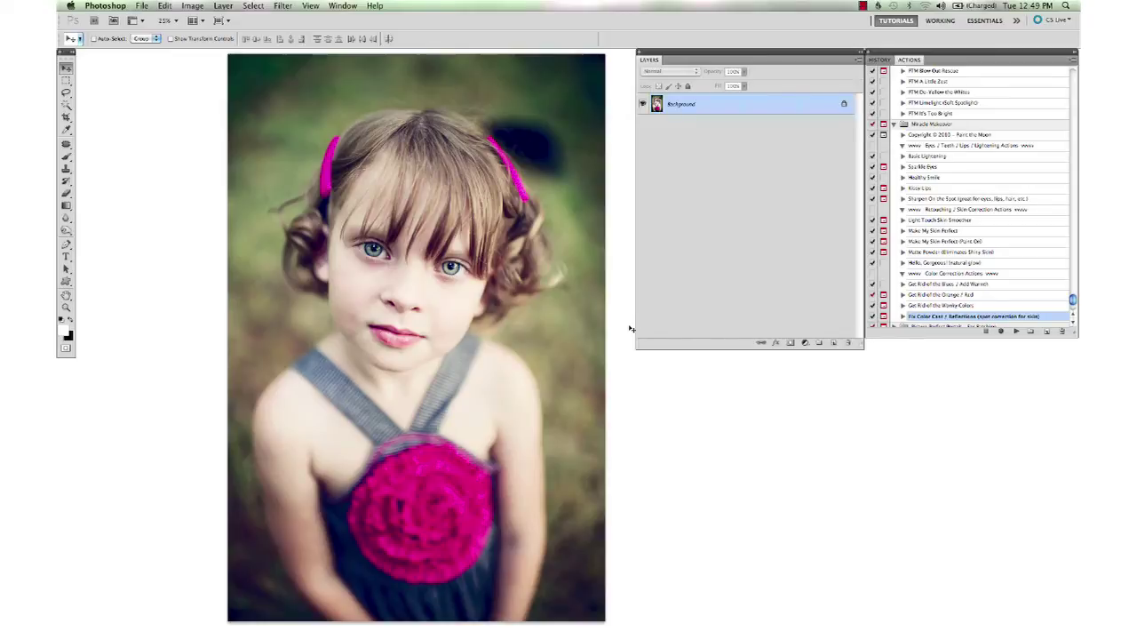
{"action": "left_click", "coordinate": [1017, 332]}
Continue through the action prompts and choose a muted blue around #858dd7 as the fill colour.
{"action": "key", "text": "Return"}
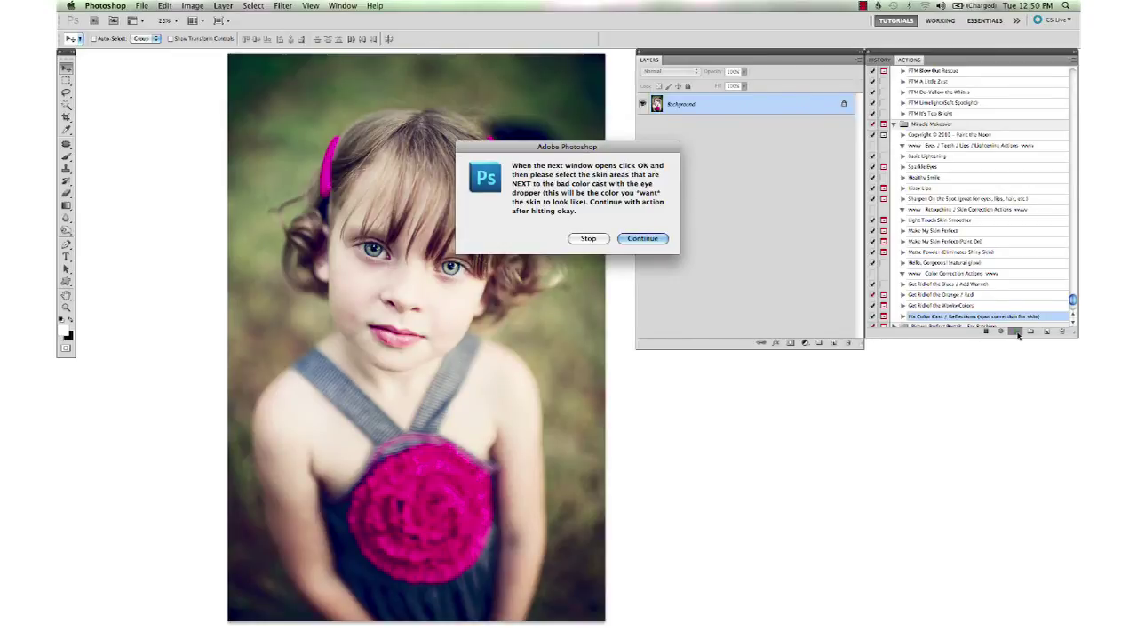
{"action": "key", "text": "Return"}
{"action": "key", "text": "Return"}
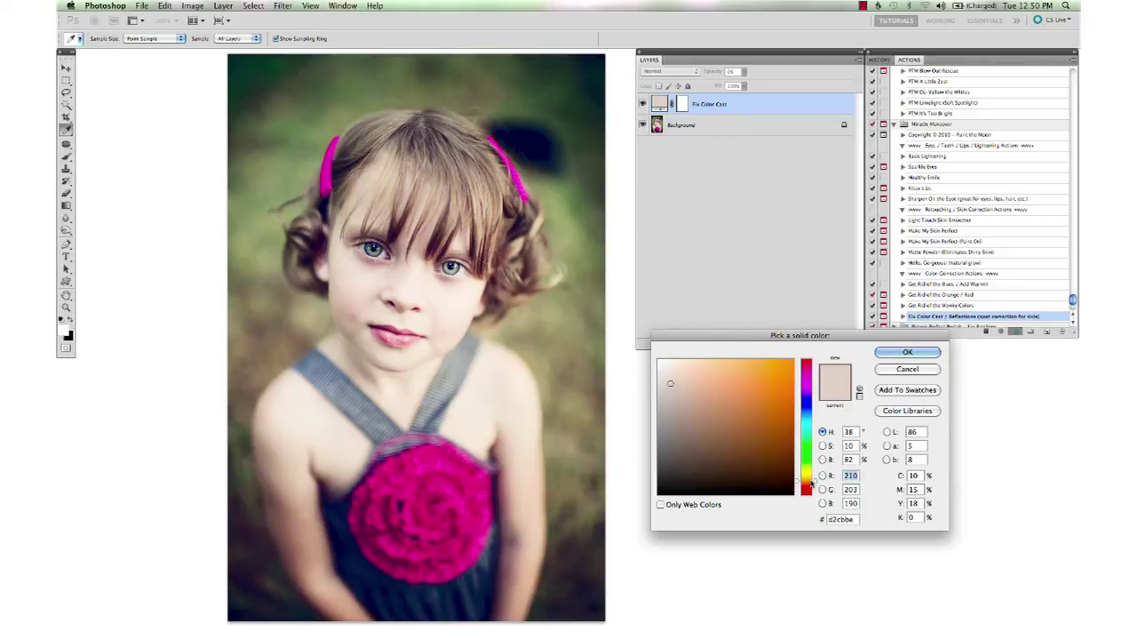
{"action": "left_click_drag", "start_coordinate": [811, 481], "coordinate": [806, 407]}
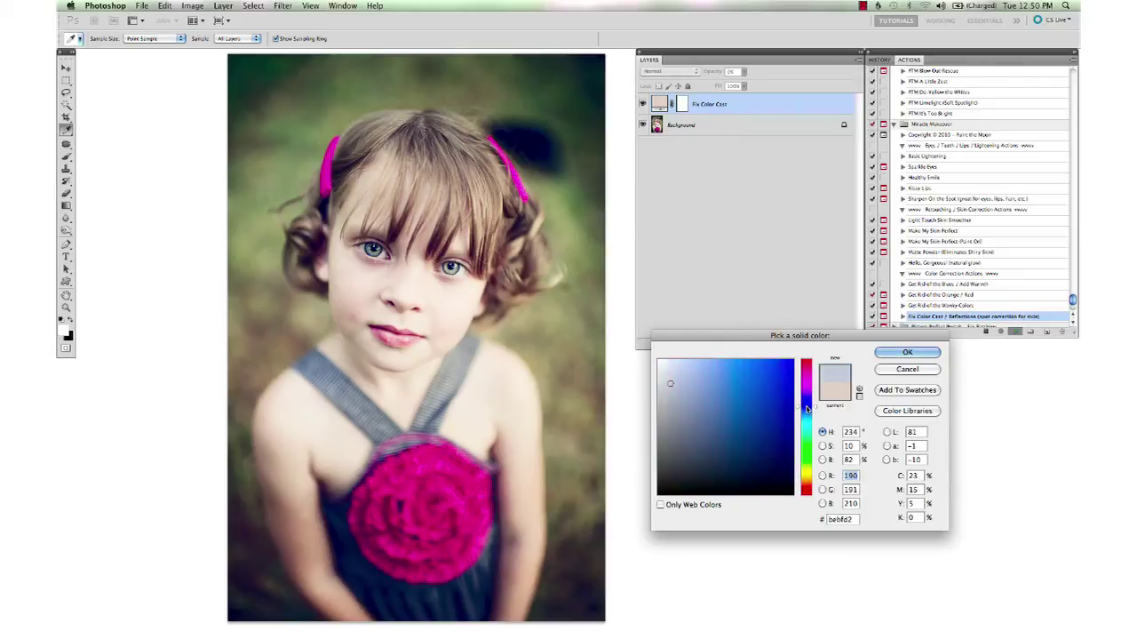
{"action": "left_click_drag", "start_coordinate": [691, 388], "coordinate": [701, 388]}
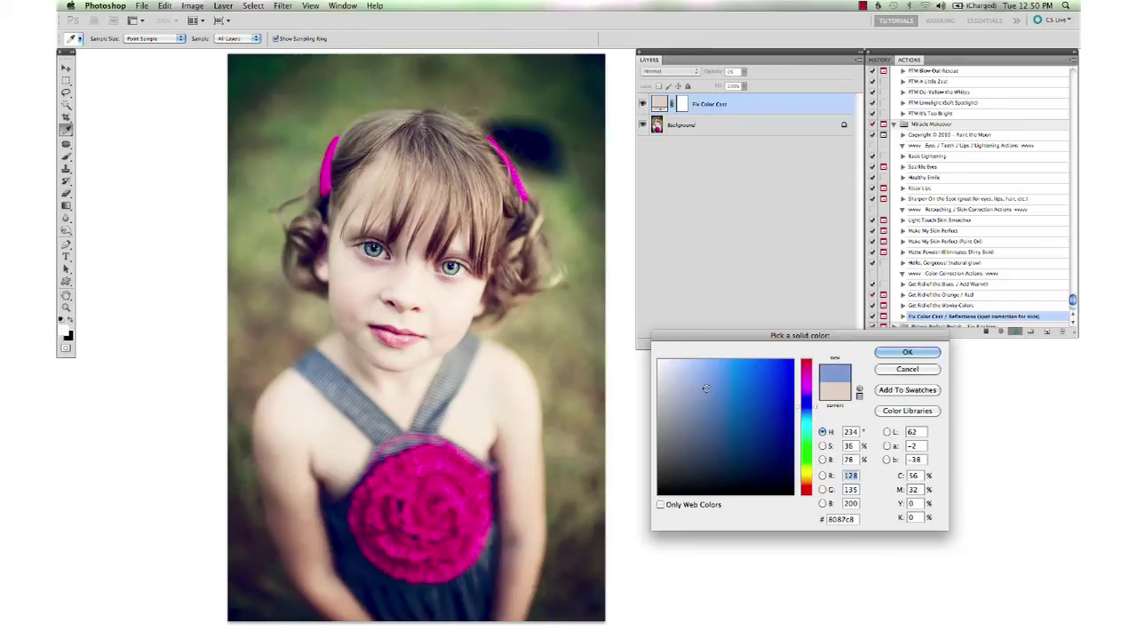
{"action": "left_click_drag", "start_coordinate": [719, 381], "coordinate": [709, 379]}
{"action": "left_click", "coordinate": [907, 352]}
Let the action finish and set the blue Color layer's opacity to 71%.
{"action": "key", "text": "Return"}
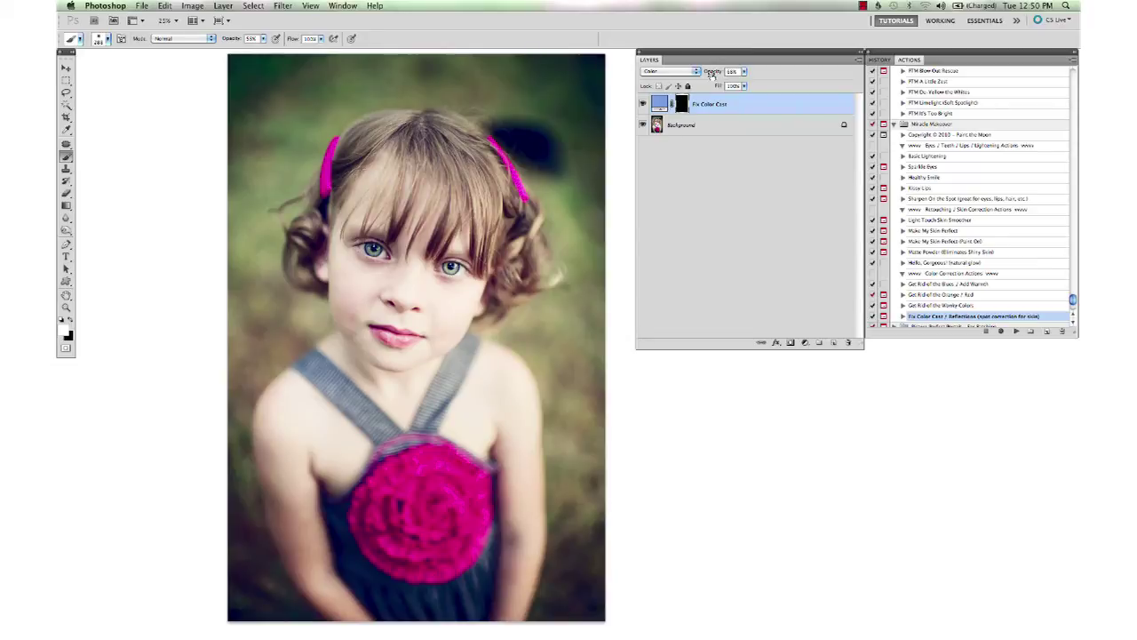
{"action": "left_click_drag", "start_coordinate": [711, 75], "coordinate": [721, 75]}
{"action": "left_click_drag", "start_coordinate": [774, 95], "coordinate": [815, 94]}
Paint white on the layer mask around the flower's outer ring, tinting the rim blue.
{"action": "scroll", "coordinate": [474, 340], "scroll_direction": "up", "scroll_amount": 4}
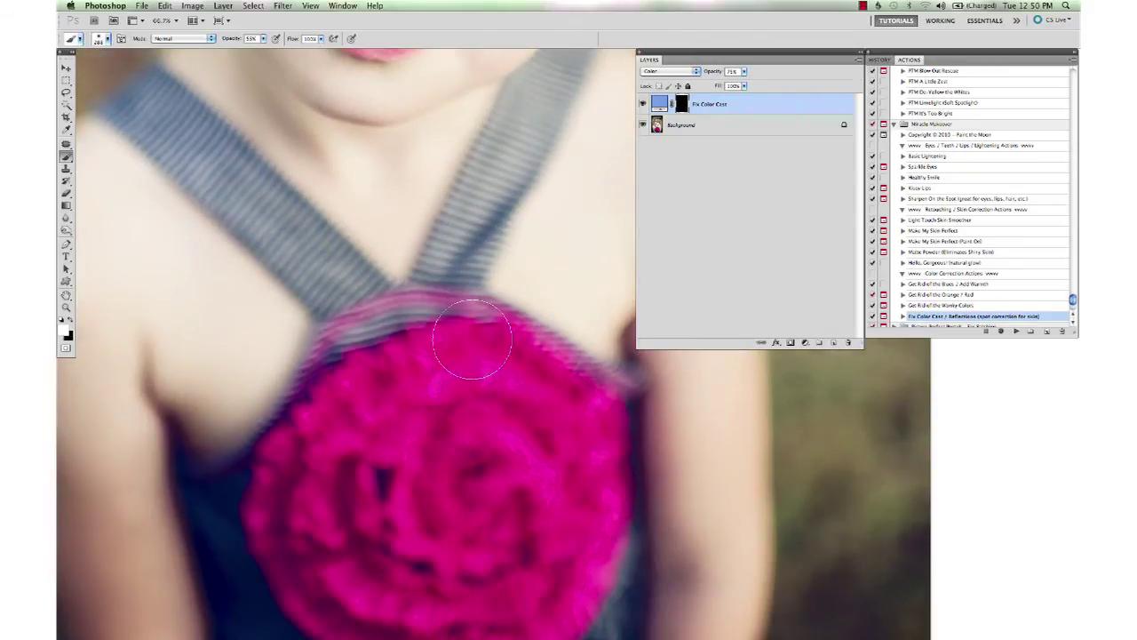
{"action": "scroll", "coordinate": [470, 337], "scroll_direction": "down", "scroll_amount": 3}
{"action": "scroll", "coordinate": [418, 232], "scroll_direction": "up", "scroll_amount": 1}
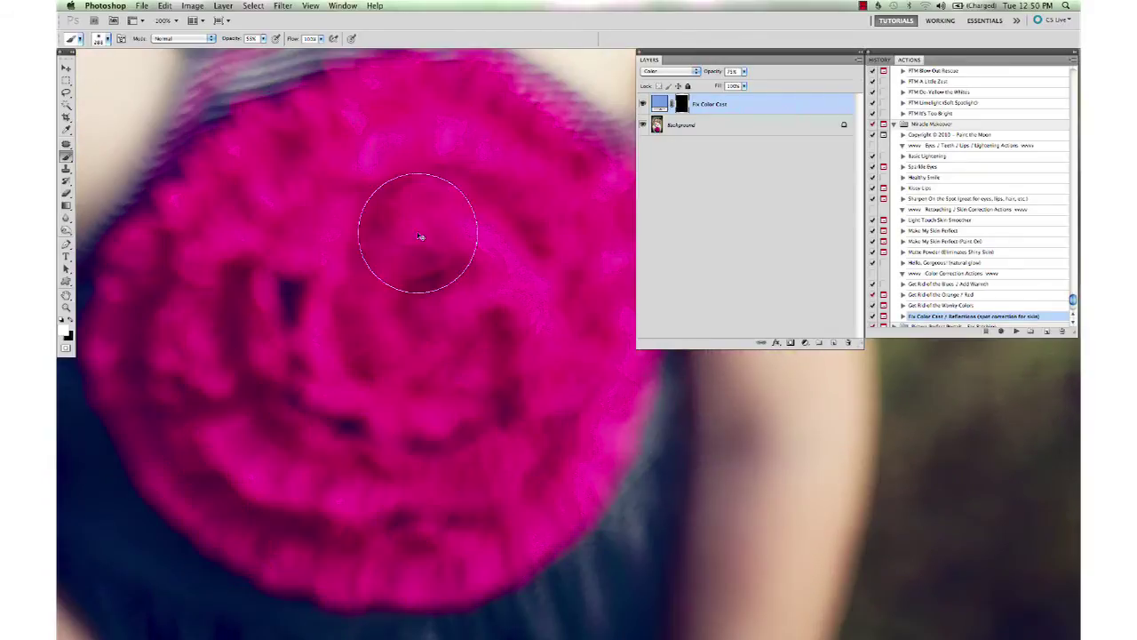
{"action": "scroll", "coordinate": [417, 233], "scroll_direction": "down", "scroll_amount": 1}
{"action": "scroll", "coordinate": [418, 232], "scroll_direction": "down", "scroll_amount": 1}
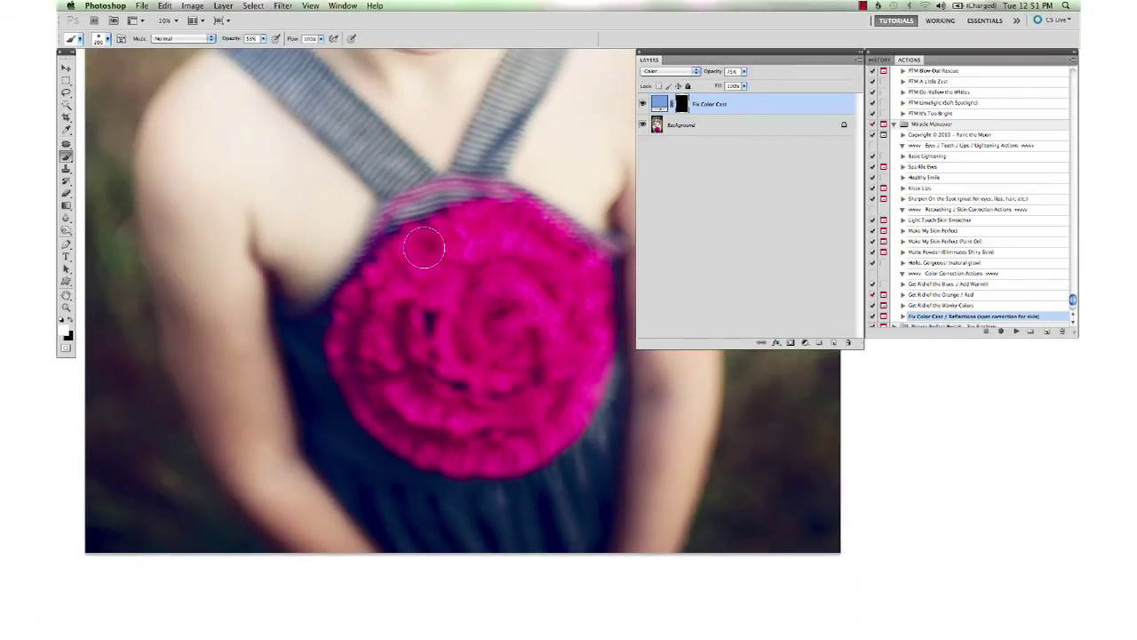
{"action": "mouse_move", "coordinate": [419, 246]}
{"action": "left_mouse_down"}
{"action": "mouse_move", "coordinate": [392, 255]}
{"action": "mouse_move", "coordinate": [372, 298]}
{"action": "mouse_move", "coordinate": [349, 304]}
{"action": "mouse_move", "coordinate": [351, 374]}
{"action": "mouse_move", "coordinate": [361, 377]}
{"action": "mouse_move", "coordinate": [357, 363]}
{"action": "mouse_move", "coordinate": [386, 426]}
{"action": "mouse_move", "coordinate": [385, 409]}
{"action": "mouse_move", "coordinate": [473, 455]}
{"action": "mouse_move", "coordinate": [365, 400]}
{"action": "mouse_move", "coordinate": [485, 453]}
{"action": "mouse_move", "coordinate": [429, 453]}
{"action": "mouse_move", "coordinate": [466, 453]}
{"action": "left_mouse_up"}
{"action": "right_click", "coordinate": [466, 454]}
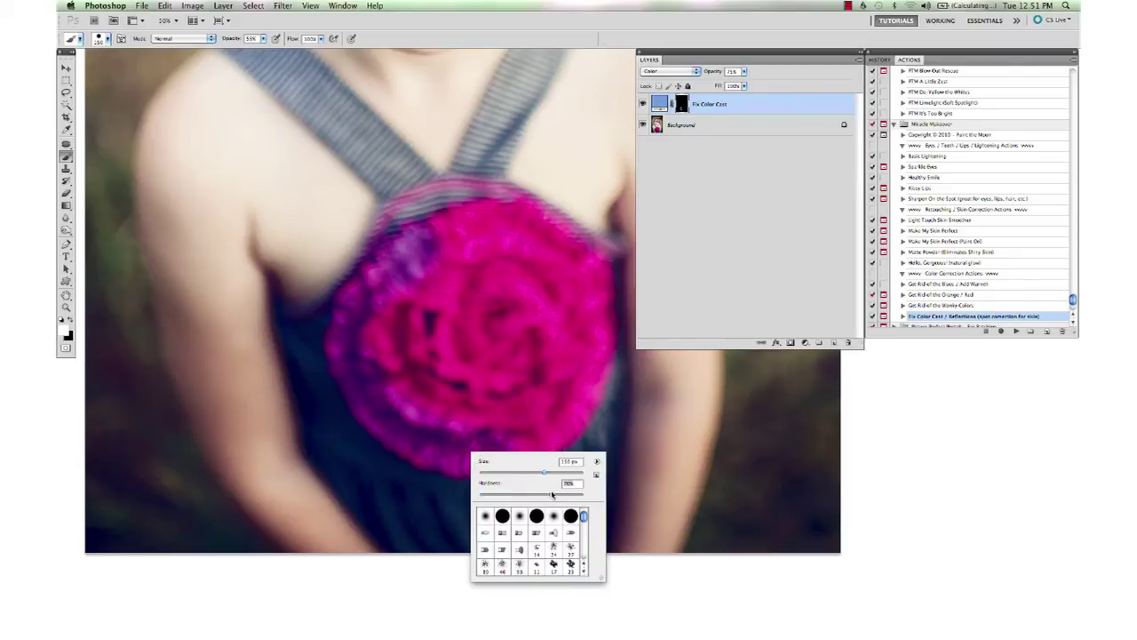
{"action": "left_click", "coordinate": [543, 431]}
{"action": "mouse_move", "coordinate": [552, 414]}
{"action": "left_mouse_down"}
{"action": "mouse_move", "coordinate": [496, 456]}
{"action": "mouse_move", "coordinate": [507, 455]}
{"action": "mouse_move", "coordinate": [449, 453]}
{"action": "mouse_move", "coordinate": [499, 451]}
{"action": "left_mouse_up"}
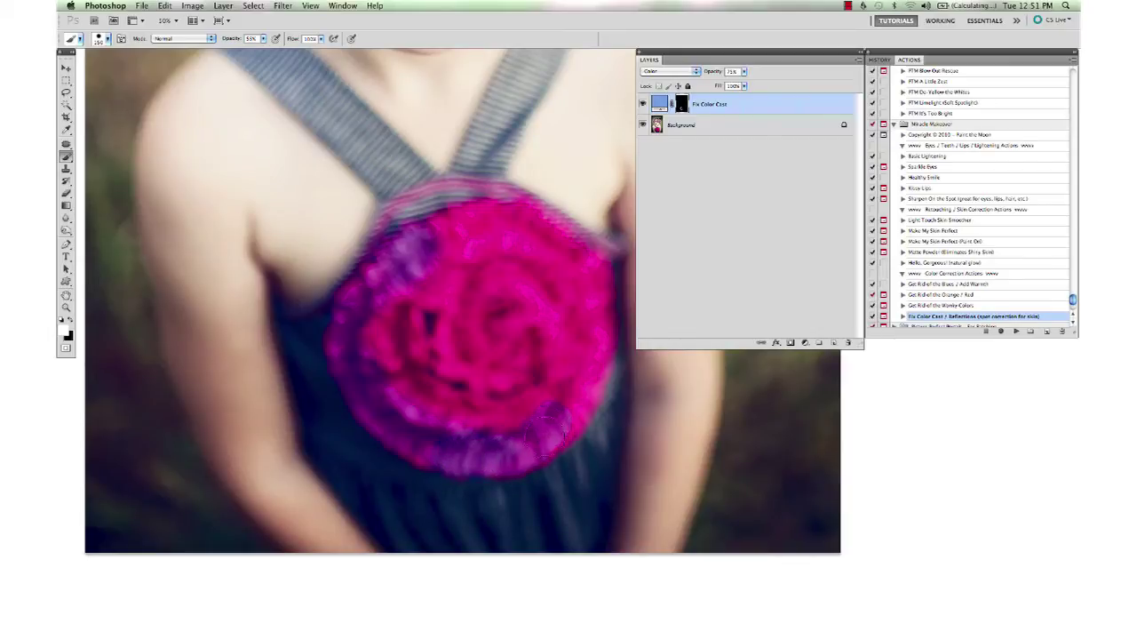
{"action": "mouse_move", "coordinate": [553, 423]}
{"action": "left_mouse_down"}
{"action": "mouse_move", "coordinate": [580, 397]}
{"action": "mouse_move", "coordinate": [560, 430]}
{"action": "mouse_move", "coordinate": [579, 401]}
{"action": "mouse_move", "coordinate": [595, 341]}
{"action": "mouse_move", "coordinate": [584, 395]}
{"action": "mouse_move", "coordinate": [596, 272]}
{"action": "mouse_move", "coordinate": [594, 302]}
{"action": "mouse_move", "coordinate": [576, 261]}
{"action": "mouse_move", "coordinate": [589, 266]}
{"action": "mouse_move", "coordinate": [546, 236]}
{"action": "mouse_move", "coordinate": [529, 230]}
{"action": "mouse_move", "coordinate": [553, 253]}
{"action": "mouse_move", "coordinate": [516, 216]}
{"action": "left_mouse_up"}
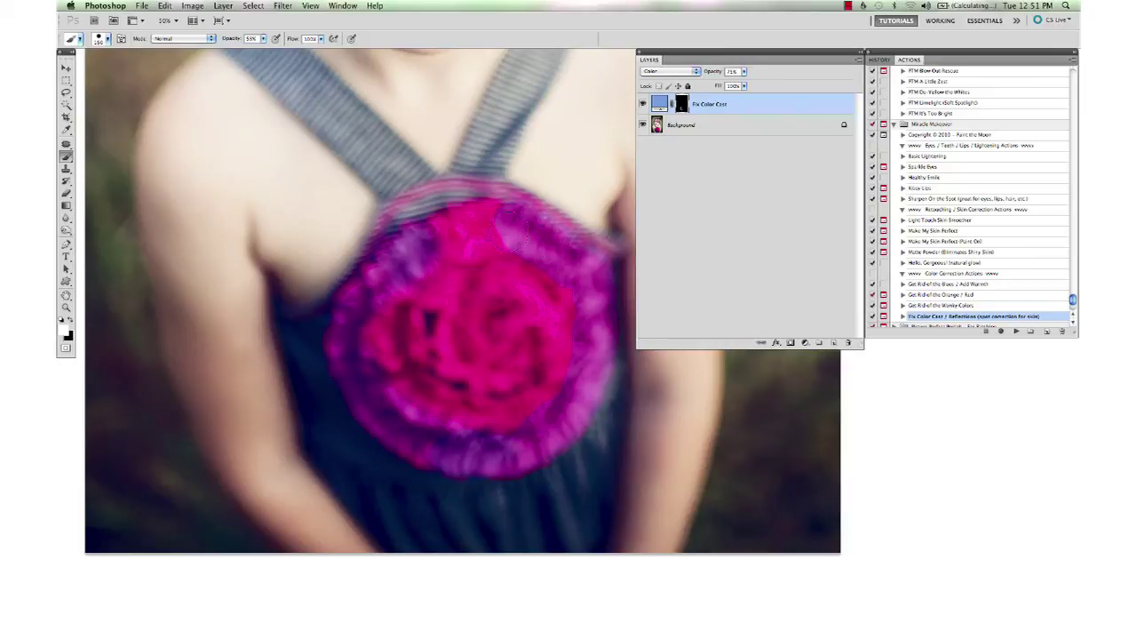
{"action": "mouse_move", "coordinate": [510, 230]}
{"action": "left_mouse_down"}
{"action": "mouse_move", "coordinate": [475, 219]}
{"action": "mouse_move", "coordinate": [491, 222]}
{"action": "mouse_move", "coordinate": [463, 227]}
{"action": "mouse_move", "coordinate": [410, 279]}
{"action": "mouse_move", "coordinate": [379, 285]}
{"action": "left_mouse_up"}
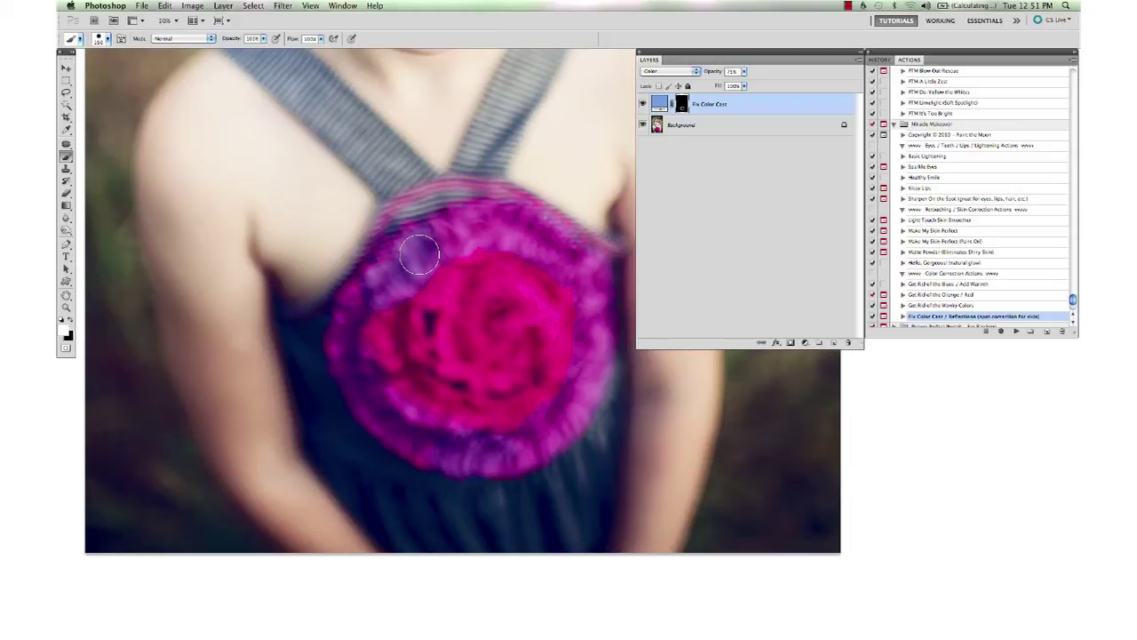
{"action": "mouse_move", "coordinate": [419, 255]}
{"action": "left_mouse_down"}
{"action": "mouse_move", "coordinate": [393, 265]}
{"action": "mouse_move", "coordinate": [388, 257]}
{"action": "mouse_move", "coordinate": [439, 239]}
{"action": "mouse_move", "coordinate": [439, 227]}
{"action": "mouse_move", "coordinate": [498, 220]}
{"action": "mouse_move", "coordinate": [464, 215]}
{"action": "mouse_move", "coordinate": [523, 222]}
{"action": "mouse_move", "coordinate": [508, 212]}
{"action": "mouse_move", "coordinate": [575, 244]}
{"action": "mouse_move", "coordinate": [602, 317]}
{"action": "mouse_move", "coordinate": [594, 262]}
{"action": "mouse_move", "coordinate": [601, 379]}
{"action": "mouse_move", "coordinate": [565, 434]}
{"action": "mouse_move", "coordinate": [521, 460]}
{"action": "mouse_move", "coordinate": [478, 461]}
{"action": "mouse_move", "coordinate": [532, 450]}
{"action": "mouse_move", "coordinate": [511, 462]}
{"action": "mouse_move", "coordinate": [417, 450]}
{"action": "mouse_move", "coordinate": [511, 464]}
{"action": "mouse_move", "coordinate": [529, 453]}
{"action": "mouse_move", "coordinate": [436, 456]}
{"action": "mouse_move", "coordinate": [376, 417]}
{"action": "mouse_move", "coordinate": [408, 447]}
{"action": "mouse_move", "coordinate": [362, 403]}
{"action": "mouse_move", "coordinate": [333, 343]}
{"action": "mouse_move", "coordinate": [340, 361]}
{"action": "mouse_move", "coordinate": [358, 292]}
{"action": "mouse_move", "coordinate": [347, 306]}
{"action": "mouse_move", "coordinate": [384, 259]}
{"action": "mouse_move", "coordinate": [397, 290]}
{"action": "mouse_move", "coordinate": [437, 247]}
{"action": "mouse_move", "coordinate": [453, 258]}
{"action": "mouse_move", "coordinate": [515, 235]}
{"action": "left_mouse_up"}
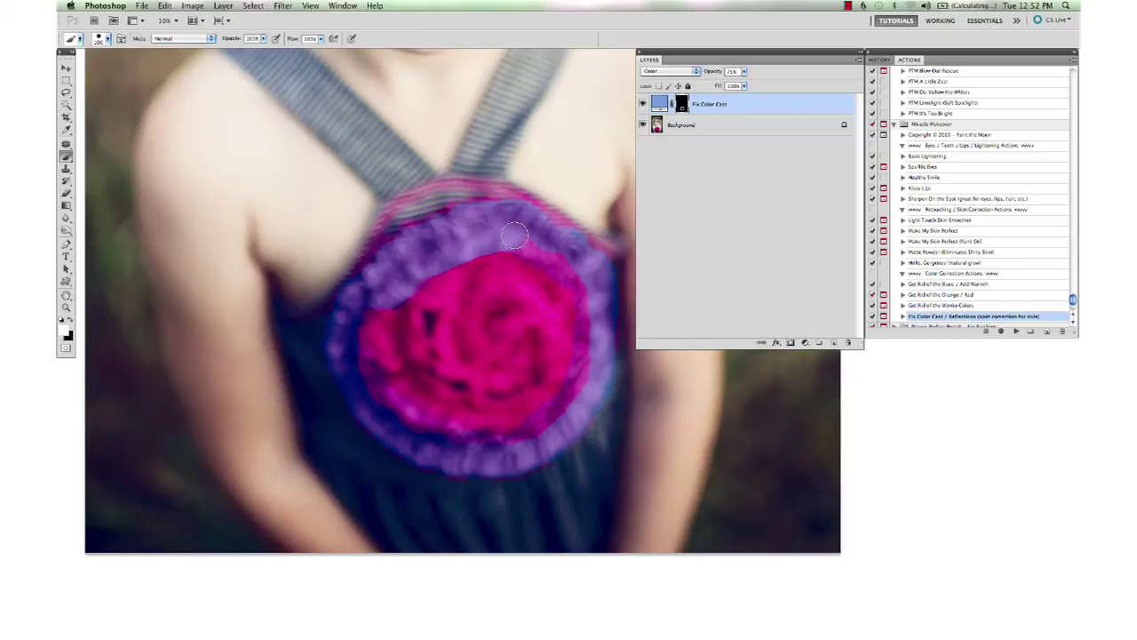
Soften the brush to 0% hardness.
{"action": "right_click", "coordinate": [527, 302]}
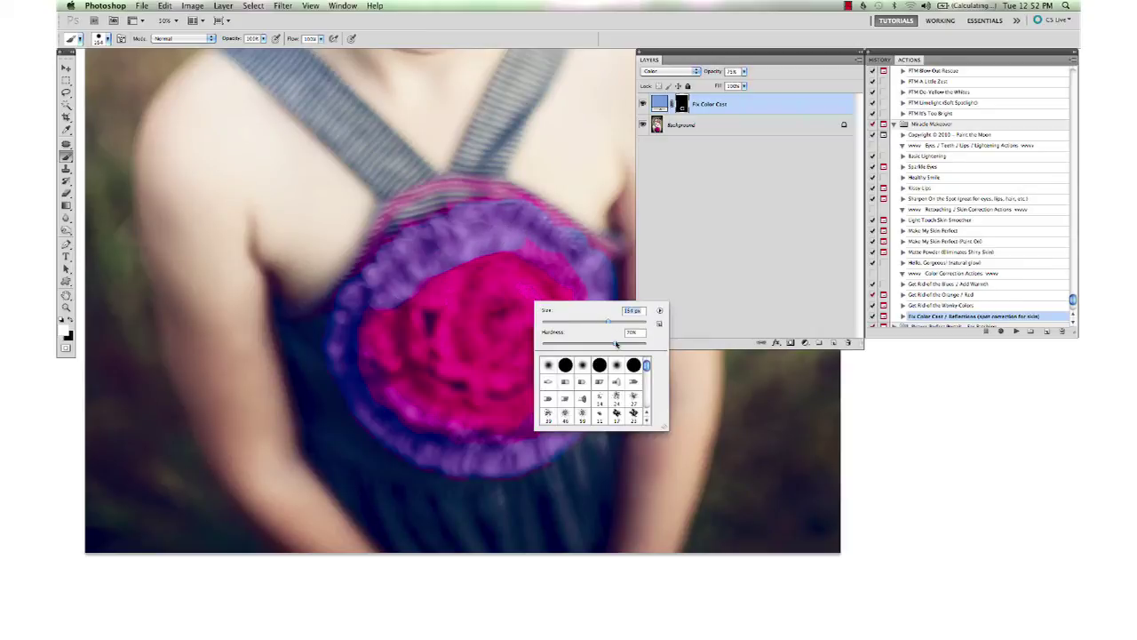
{"action": "left_click_drag", "start_coordinate": [616, 344], "coordinate": [543, 344]}
{"action": "key", "text": "Return"}
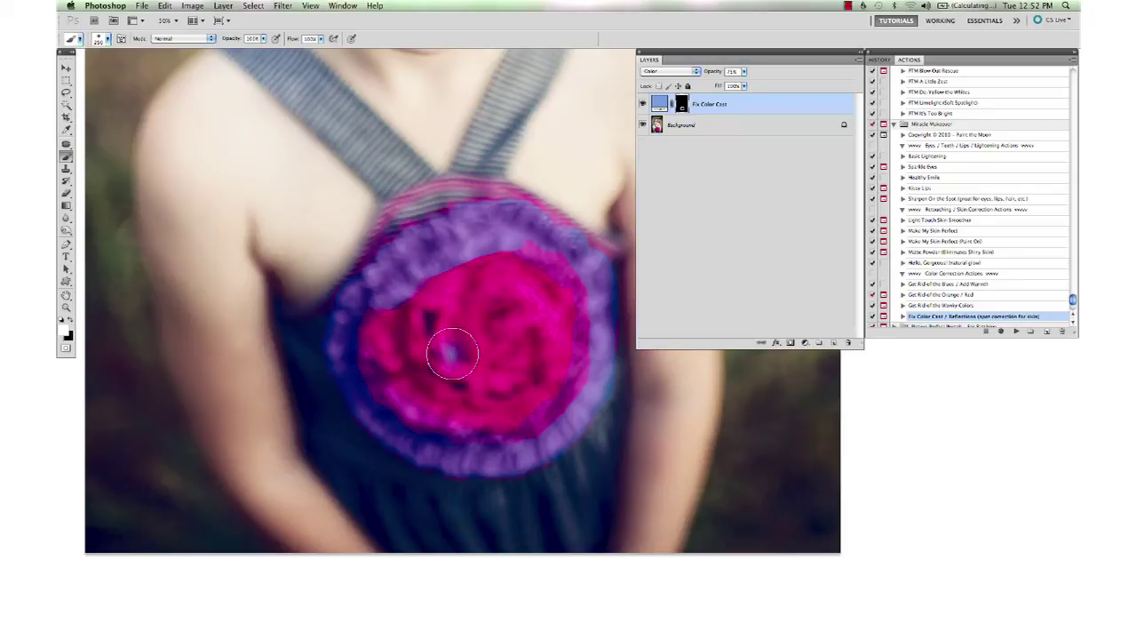
{"action": "right_click", "coordinate": [452, 354]}
{"action": "key", "text": "Return"}
Paint over the flower's pink centre on the mask with an enlarged brush.
{"action": "mouse_move", "coordinate": [471, 327]}
{"action": "left_mouse_down"}
{"action": "mouse_move", "coordinate": [451, 354]}
{"action": "mouse_move", "coordinate": [548, 316]}
{"action": "mouse_move", "coordinate": [413, 340]}
{"action": "left_mouse_up"}
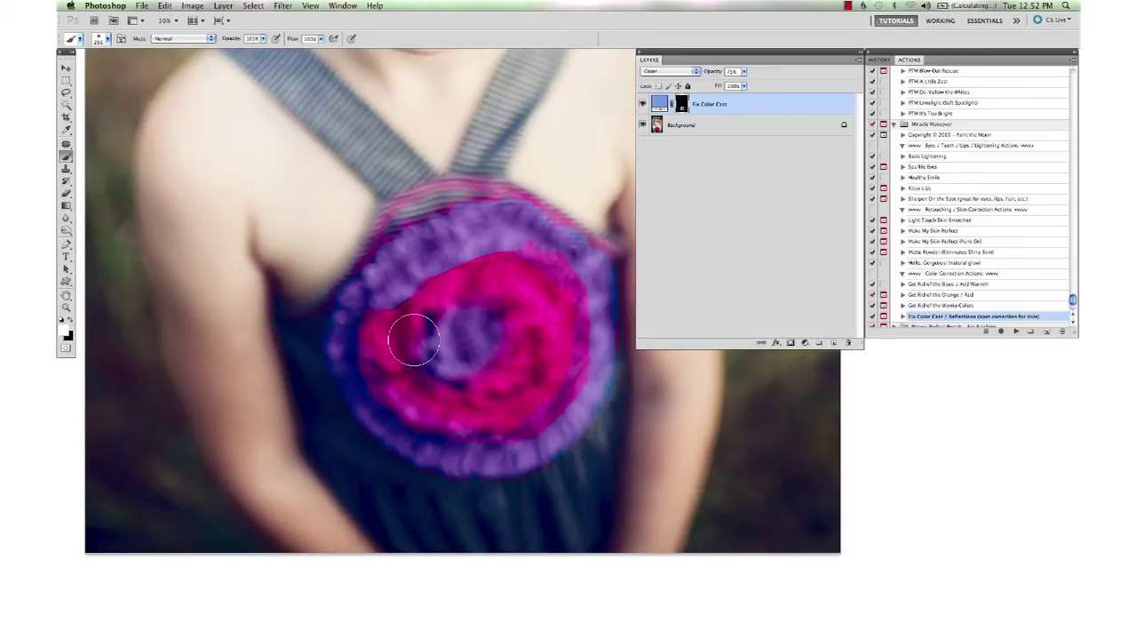
{"action": "key", "text": "bracketright"}
{"action": "key", "text": "bracketright"}
{"action": "mouse_move", "coordinate": [421, 340]}
{"action": "left_mouse_down"}
{"action": "mouse_move", "coordinate": [404, 369]}
{"action": "mouse_move", "coordinate": [399, 331]}
{"action": "mouse_move", "coordinate": [421, 365]}
{"action": "mouse_move", "coordinate": [474, 348]}
{"action": "left_mouse_up"}
{"action": "right_click", "coordinate": [478, 354]}
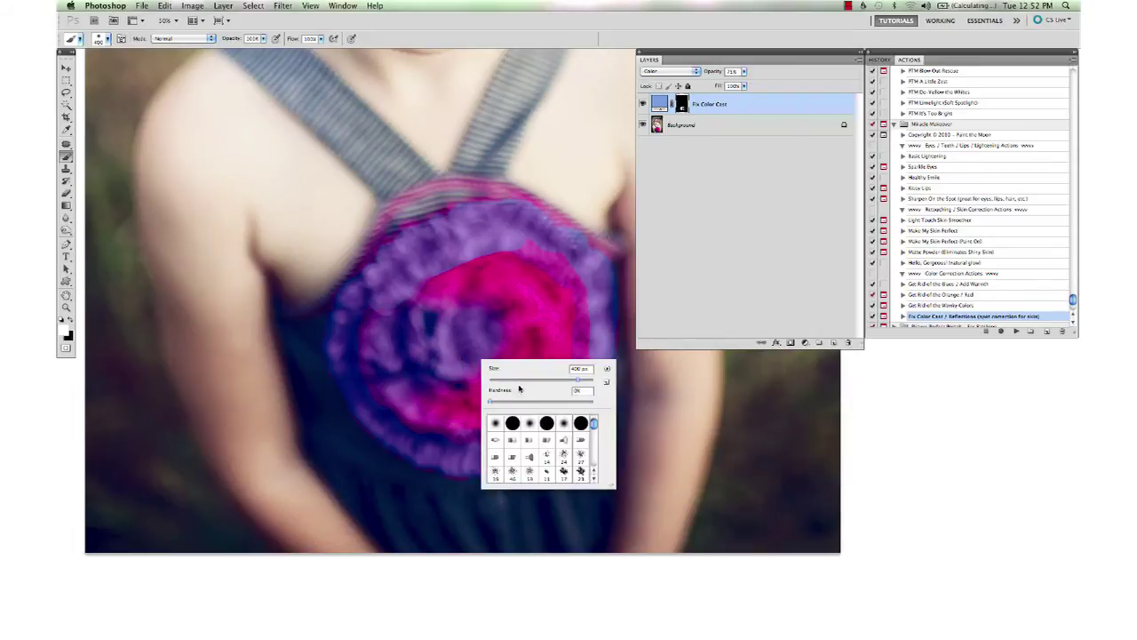
{"action": "left_click", "coordinate": [431, 376]}
{"action": "mouse_move", "coordinate": [419, 330]}
{"action": "left_mouse_down"}
{"action": "mouse_move", "coordinate": [407, 365]}
{"action": "mouse_move", "coordinate": [446, 311]}
{"action": "mouse_move", "coordinate": [502, 282]}
{"action": "mouse_move", "coordinate": [512, 302]}
{"action": "mouse_move", "coordinate": [524, 287]}
{"action": "mouse_move", "coordinate": [554, 294]}
{"action": "mouse_move", "coordinate": [557, 345]}
{"action": "mouse_move", "coordinate": [517, 382]}
{"action": "mouse_move", "coordinate": [462, 405]}
{"action": "left_mouse_up"}
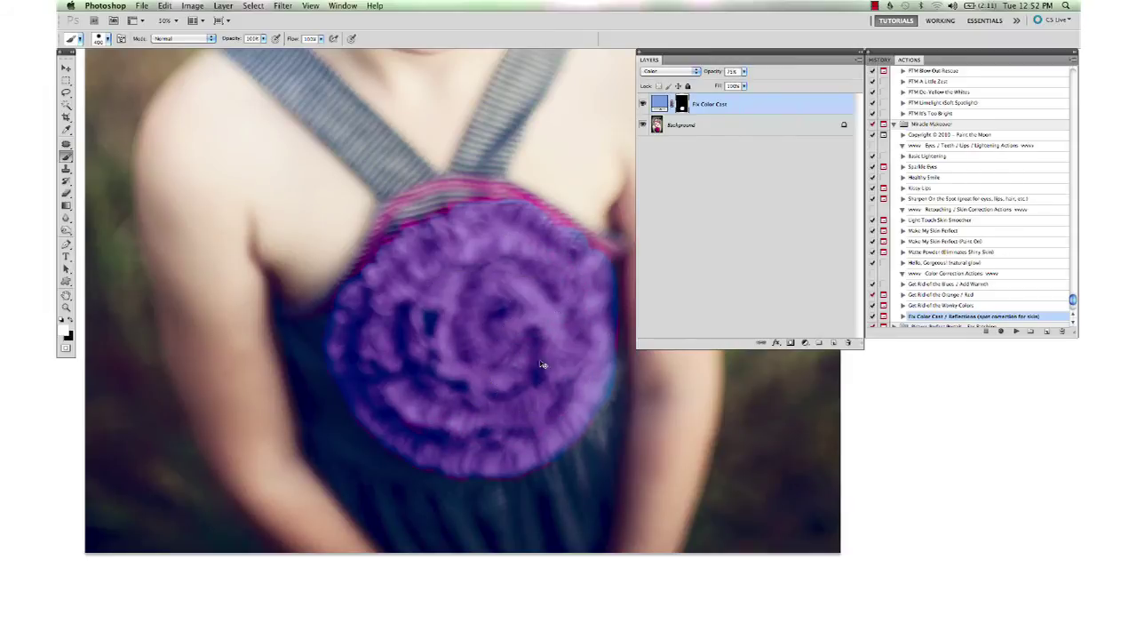
{"action": "key", "text": "super+minus"}
{"action": "key", "text": "super+minus"}
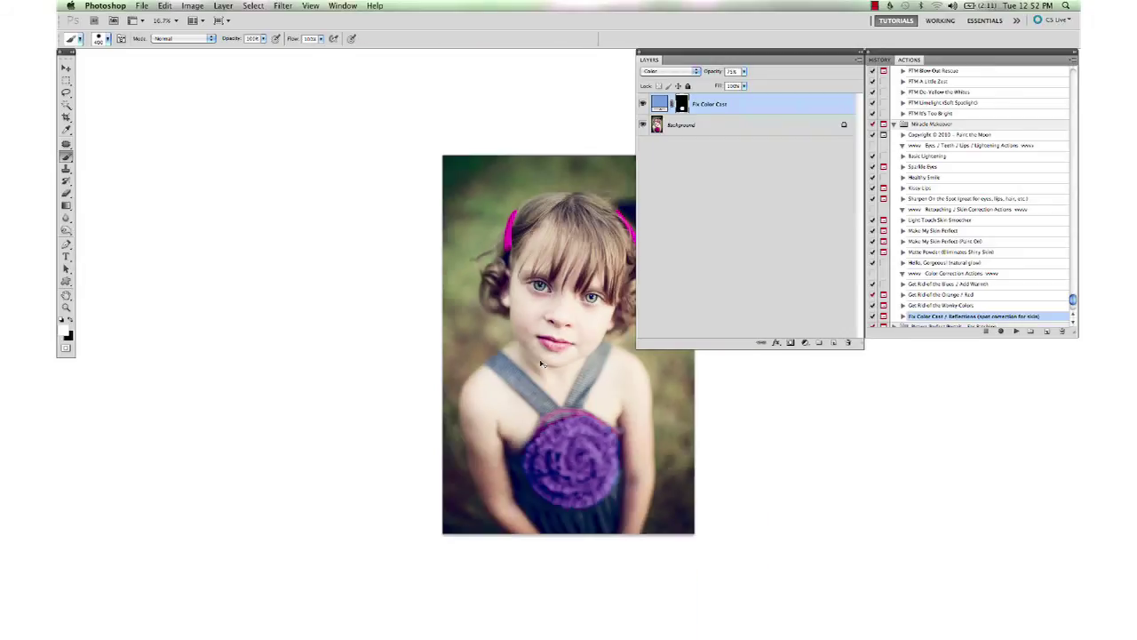
{"action": "key", "text": "super+equal"}
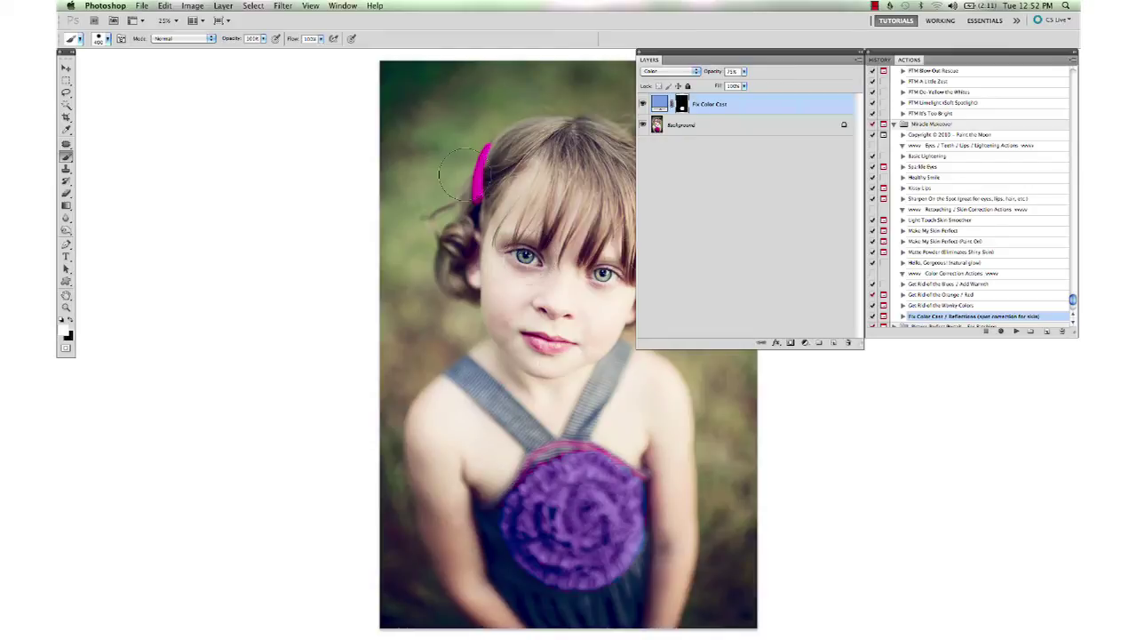
Zoom in and paint the mask over the left and right pink hair clips.
{"action": "key", "text": "z"}
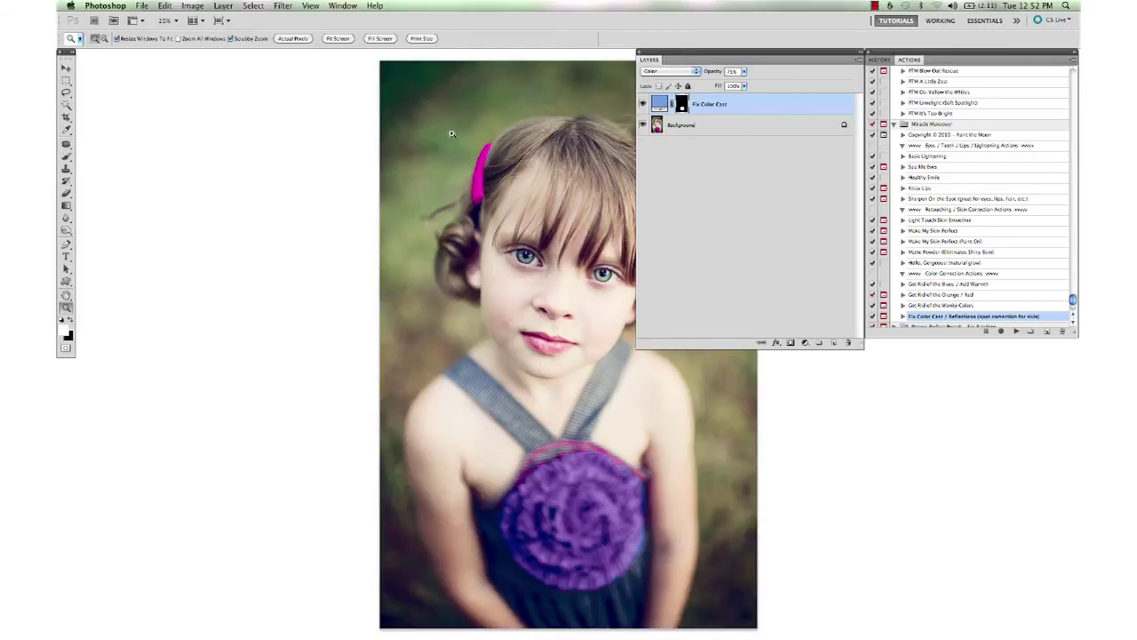
{"action": "left_click_drag", "start_coordinate": [462, 137], "coordinate": [501, 300]}
{"action": "key", "text": "b"}
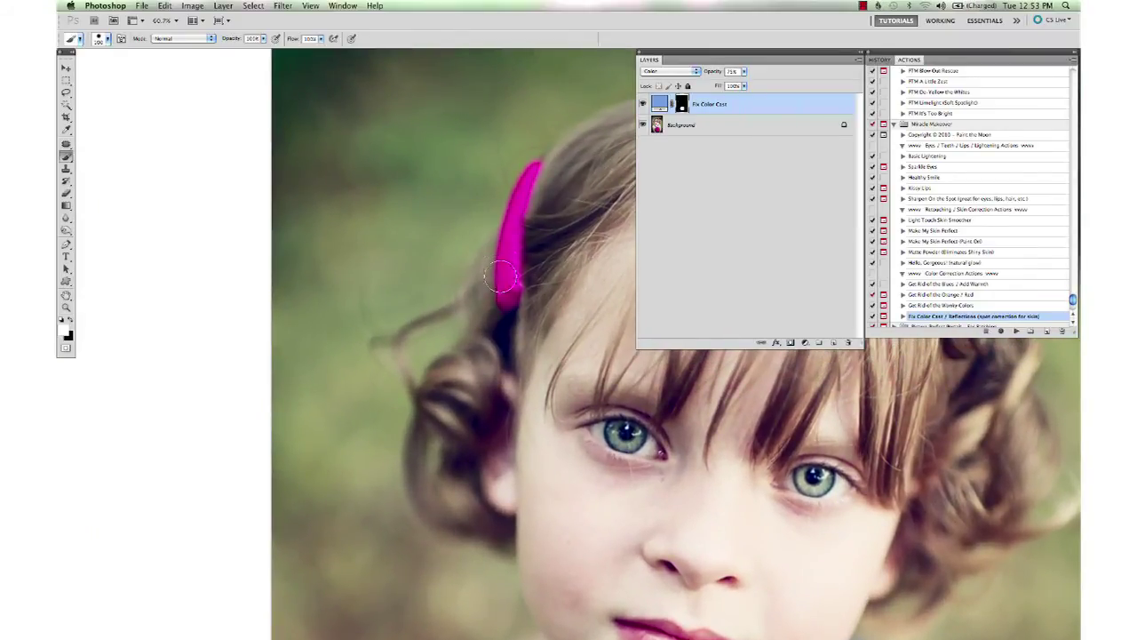
{"action": "mouse_move", "coordinate": [507, 282]}
{"action": "left_mouse_down"}
{"action": "mouse_move", "coordinate": [535, 166]}
{"action": "mouse_move", "coordinate": [514, 274]}
{"action": "mouse_move", "coordinate": [511, 242]}
{"action": "mouse_move", "coordinate": [501, 278]}
{"action": "mouse_move", "coordinate": [508, 232]}
{"action": "mouse_move", "coordinate": [500, 286]}
{"action": "mouse_move", "coordinate": [508, 211]}
{"action": "left_mouse_up"}
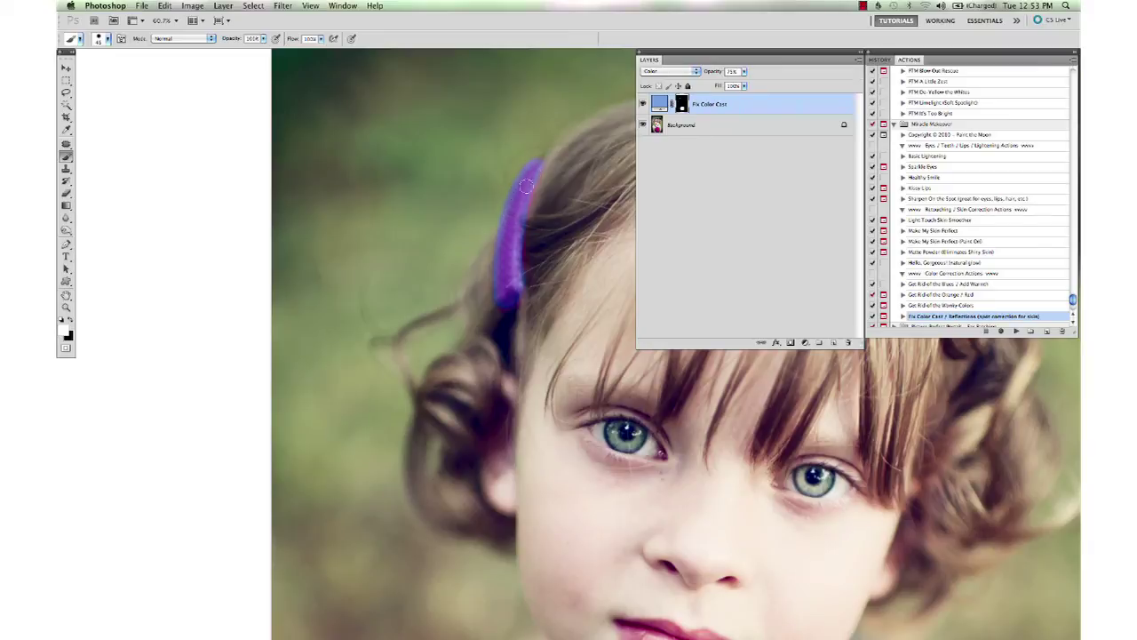
{"action": "mouse_move", "coordinate": [520, 208]}
{"action": "left_mouse_down"}
{"action": "mouse_move", "coordinate": [528, 178]}
{"action": "mouse_move", "coordinate": [503, 306]}
{"action": "mouse_move", "coordinate": [520, 209]}
{"action": "left_mouse_up"}
{"action": "scroll", "coordinate": [520, 209], "scroll_direction": "right", "scroll_amount": 10}
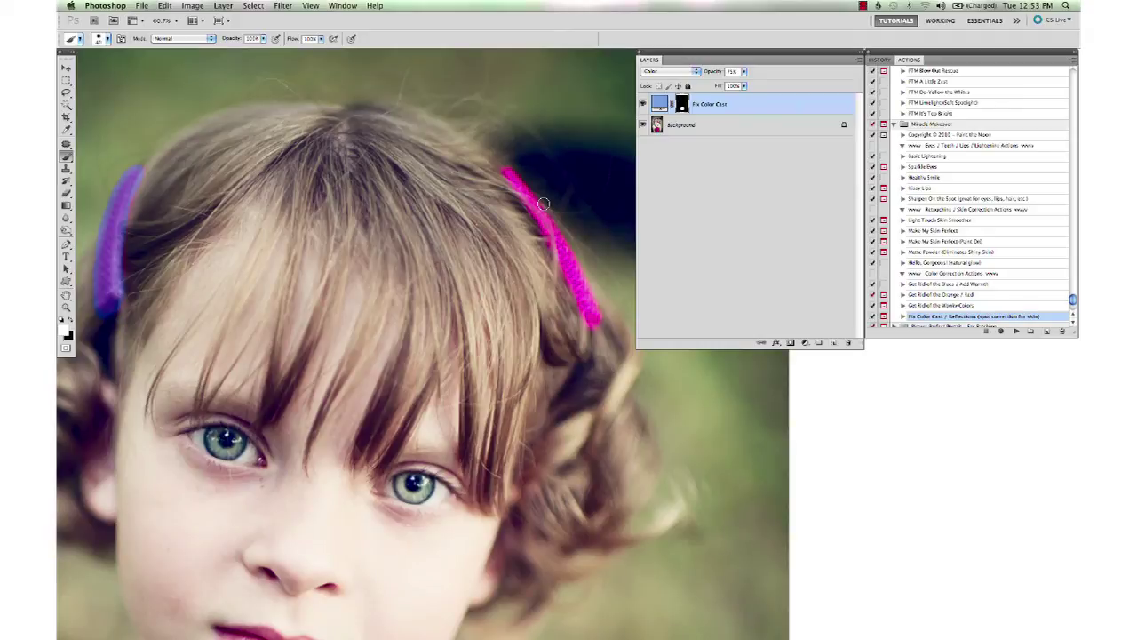
{"action": "mouse_move", "coordinate": [506, 170]}
{"action": "left_mouse_down"}
{"action": "mouse_move", "coordinate": [593, 321]}
{"action": "mouse_move", "coordinate": [565, 252]}
{"action": "mouse_move", "coordinate": [583, 294]}
{"action": "mouse_move", "coordinate": [572, 266]}
{"action": "left_mouse_up"}
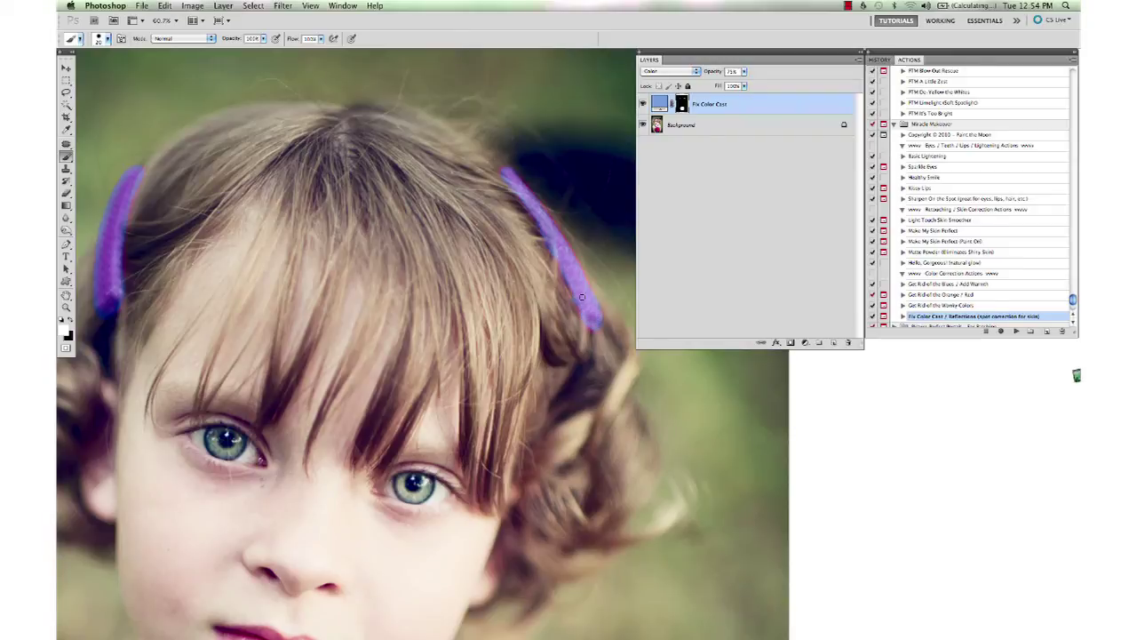
{"action": "key", "text": "super+minus"}
{"action": "key", "text": "super+minus"}
{"action": "key", "text": "super+minus"}
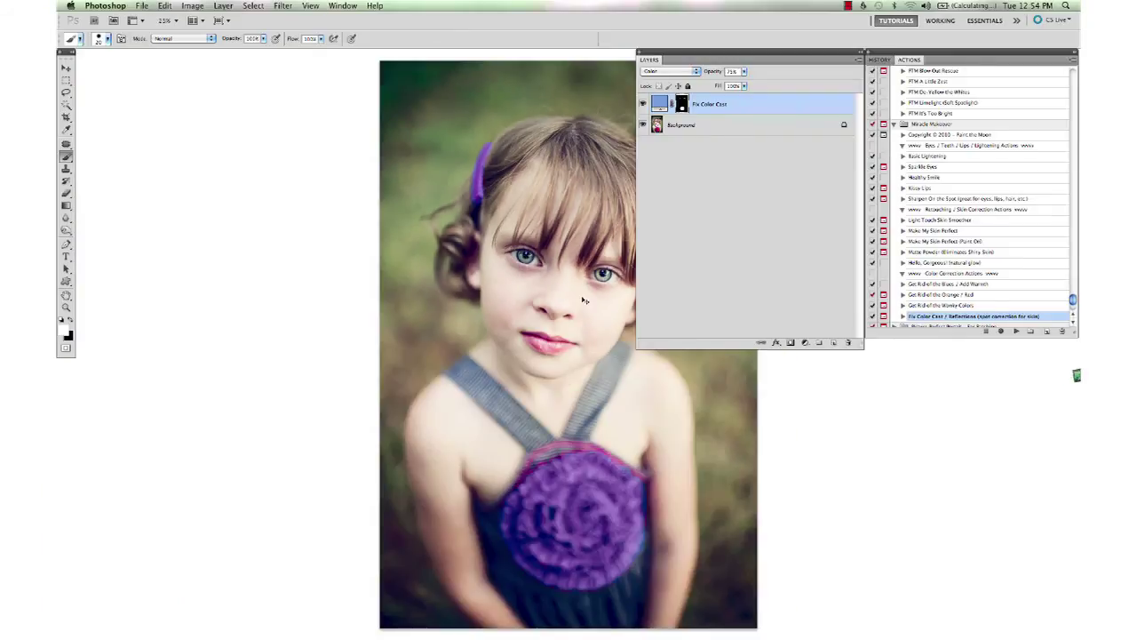
Zoom out and raise the recolour layer's opacity.
{"action": "left_click_drag", "start_coordinate": [581, 297], "coordinate": [434, 289]}
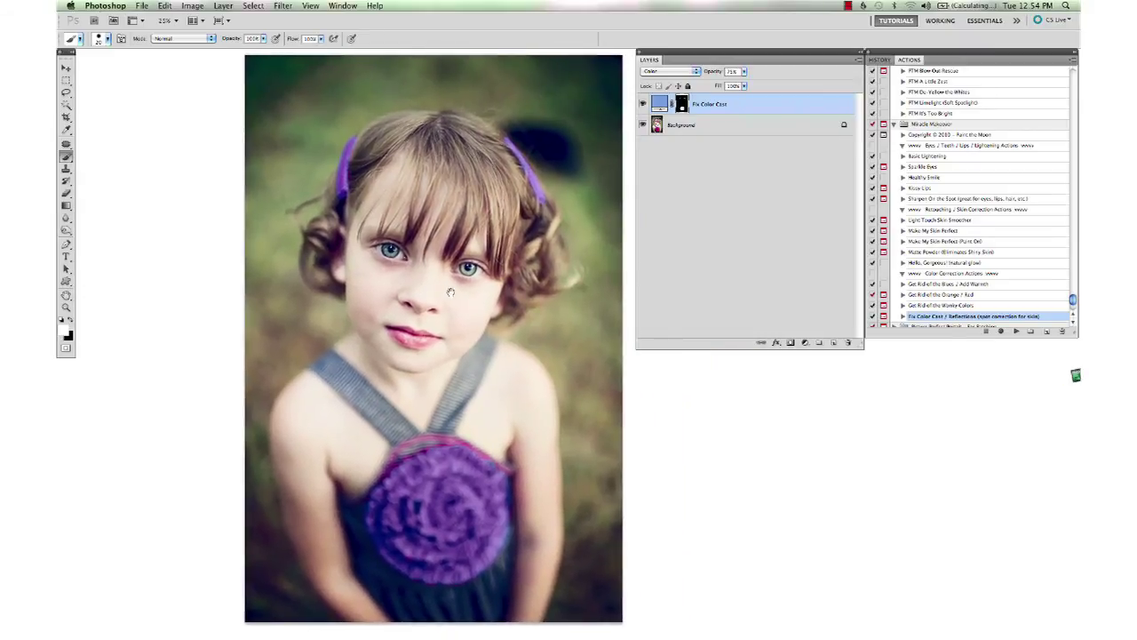
{"action": "key", "text": "v"}
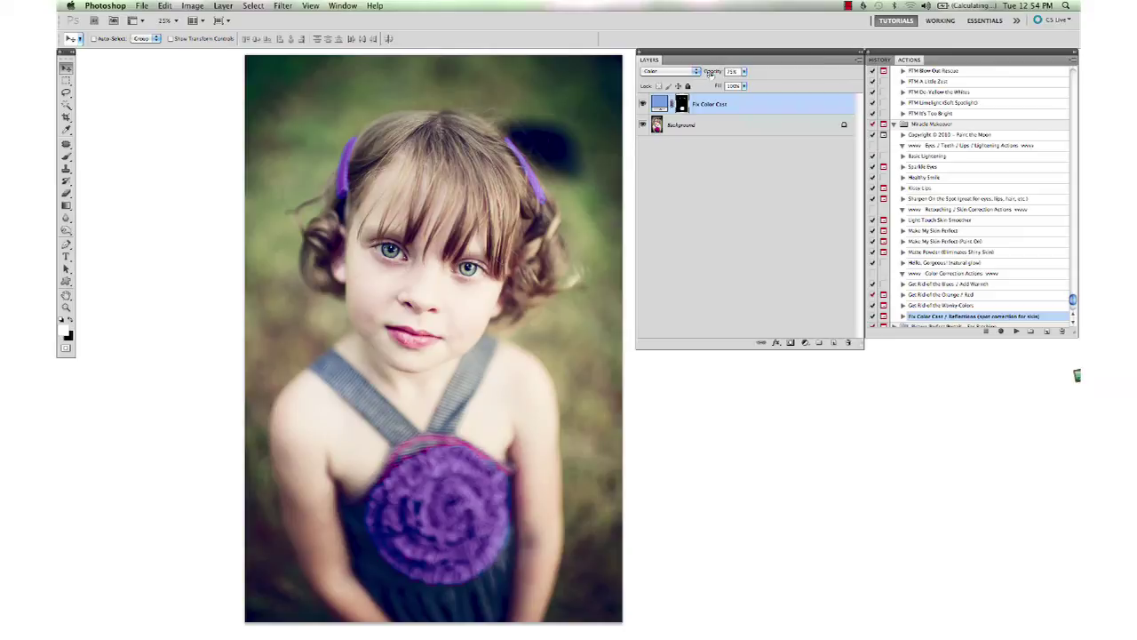
{"action": "left_click_drag", "start_coordinate": [709, 79], "coordinate": [764, 81]}
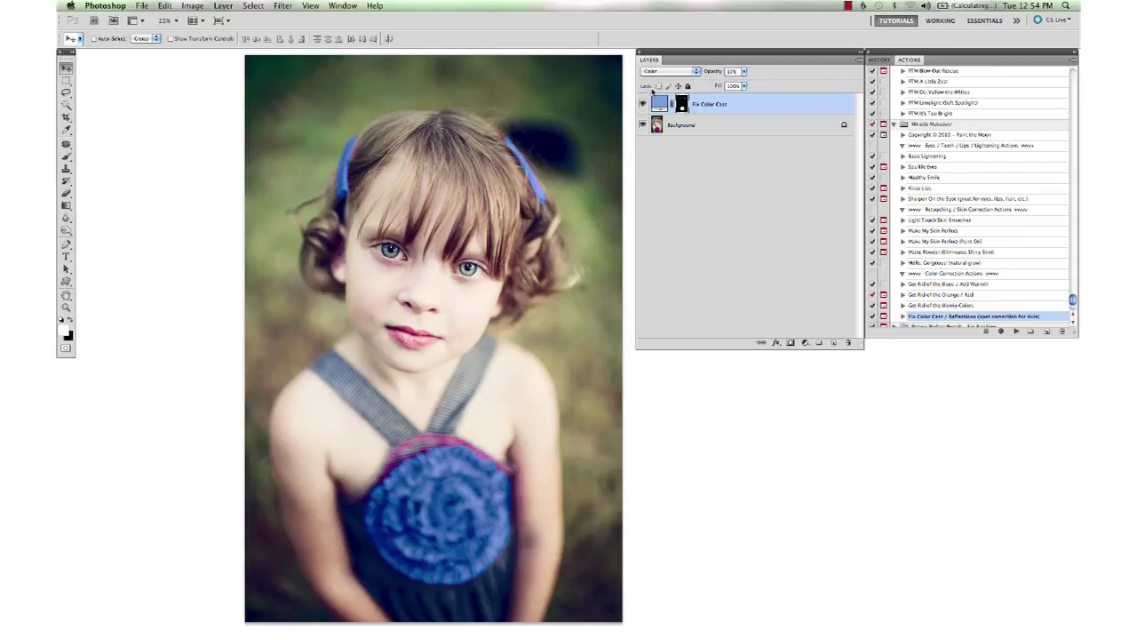
Change the fill layer's colour to a muted blue, #9b9fc5, in the Color Picker.
{"action": "double_click", "coordinate": [659, 105]}
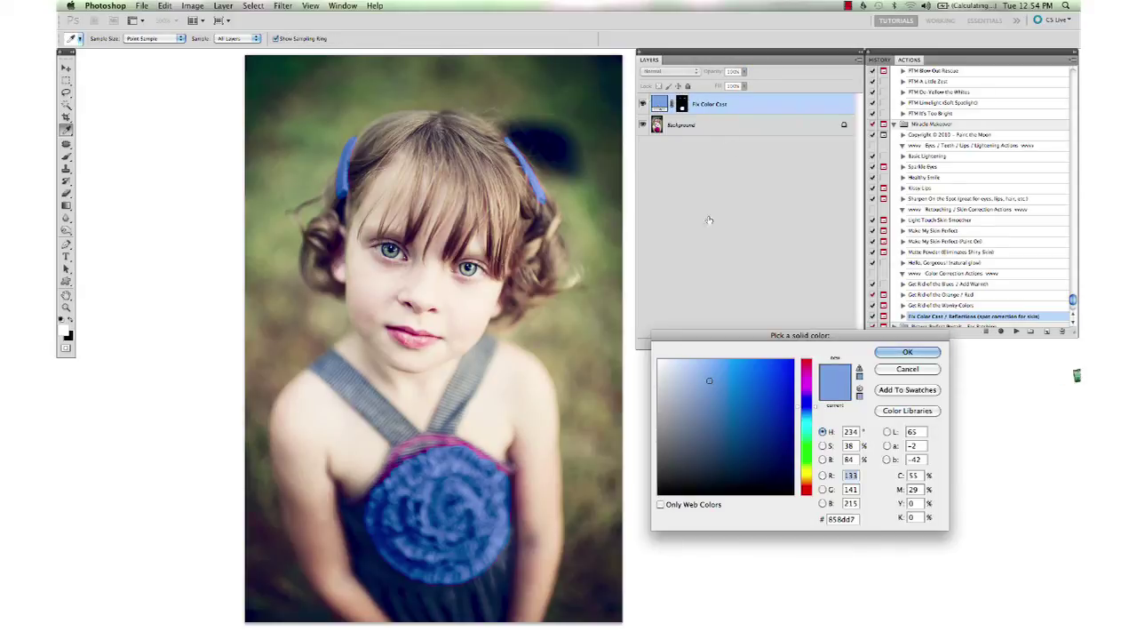
{"action": "left_click", "coordinate": [687, 391]}
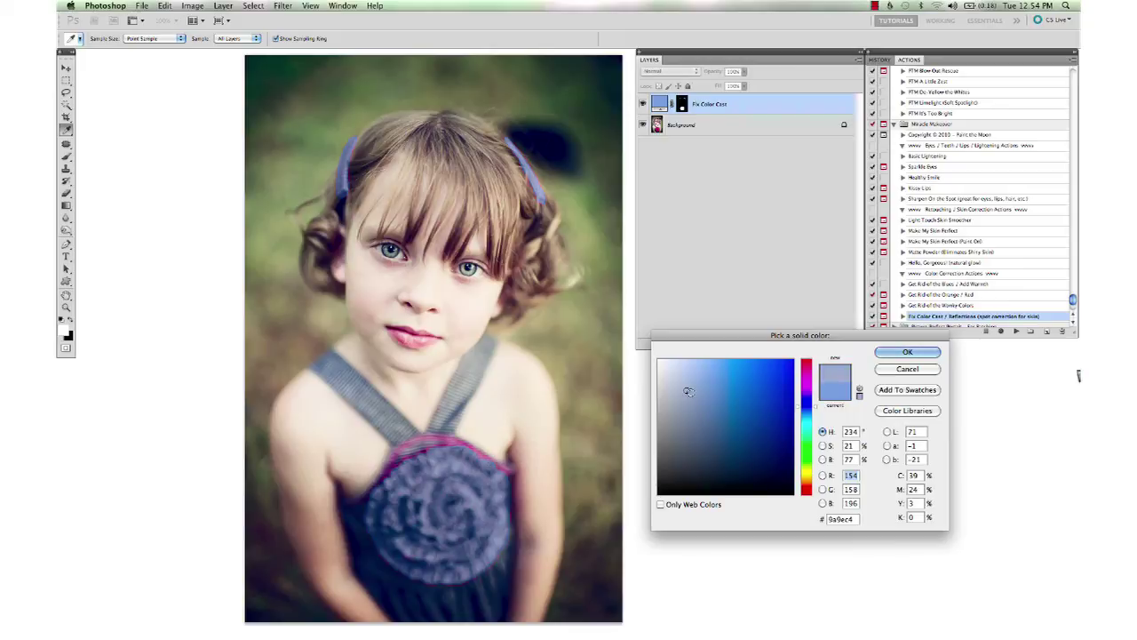
{"action": "left_click_drag", "start_coordinate": [687, 391], "coordinate": [781, 391]}
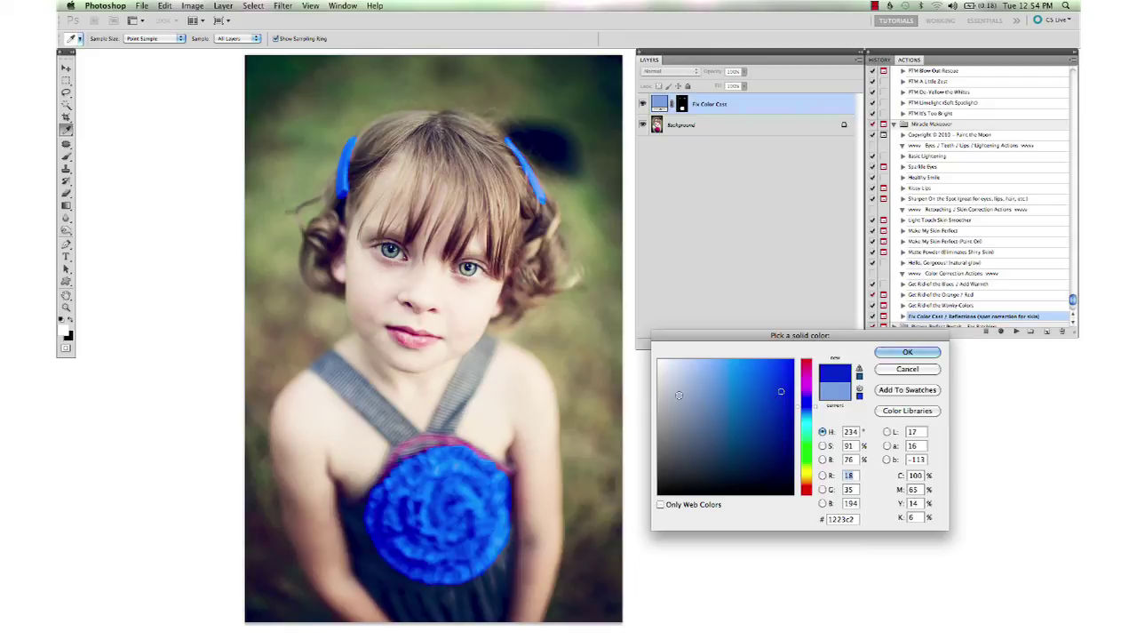
{"action": "left_click", "coordinate": [690, 391]}
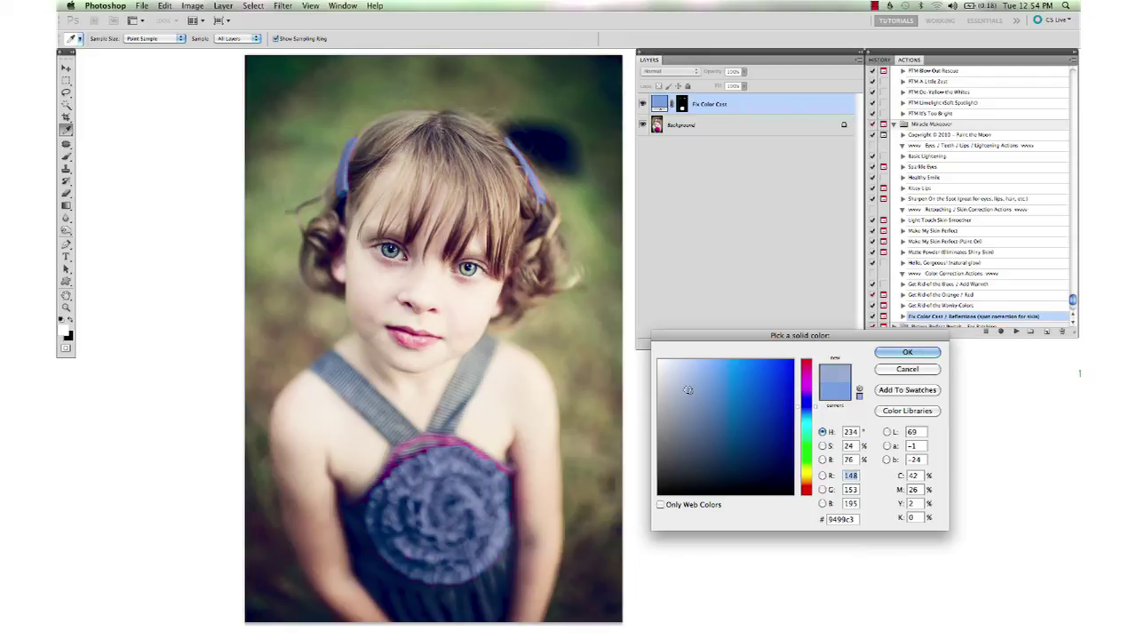
{"action": "left_click", "coordinate": [686, 390]}
Confirm the muted blue fill and zoom in on the dress neckline.
{"action": "left_click", "coordinate": [902, 353]}
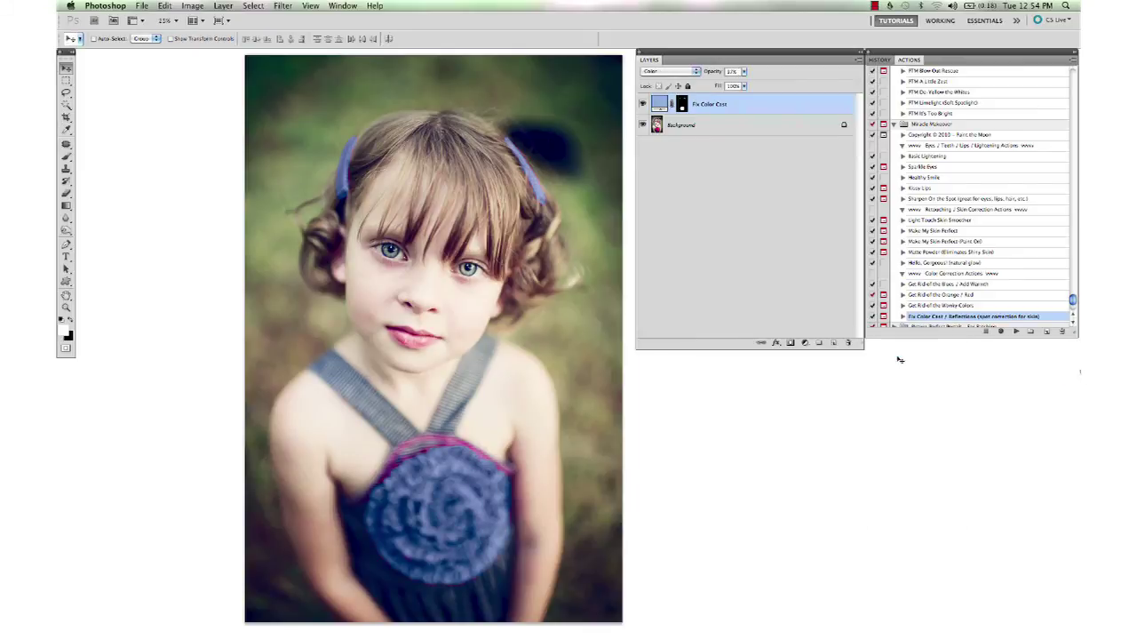
{"action": "key", "text": "super+minus"}
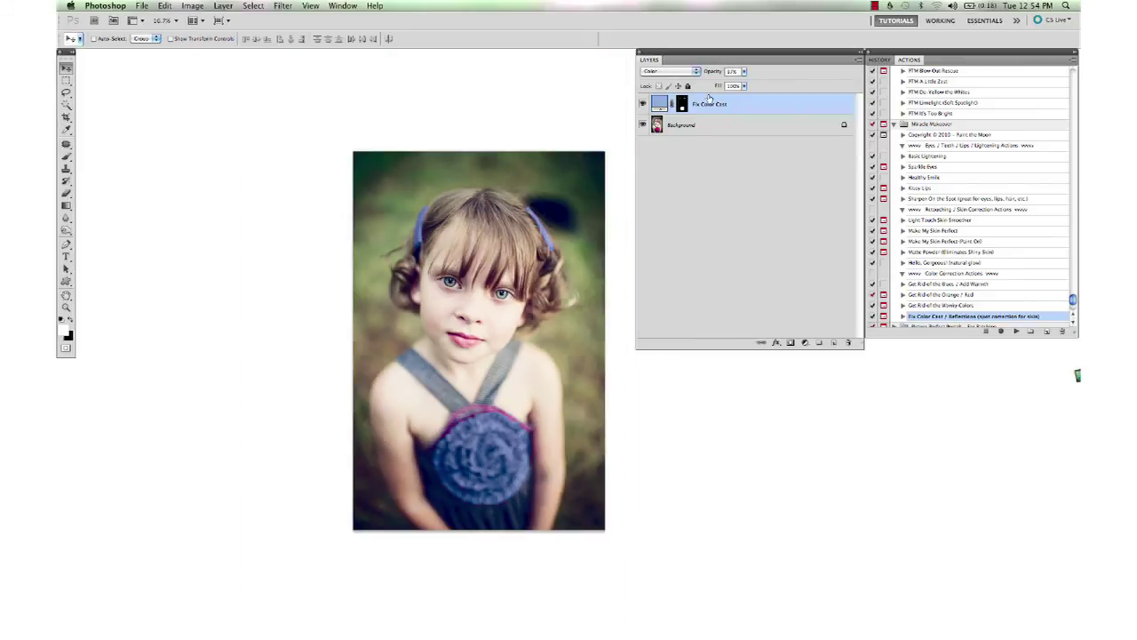
{"action": "key", "text": "z"}
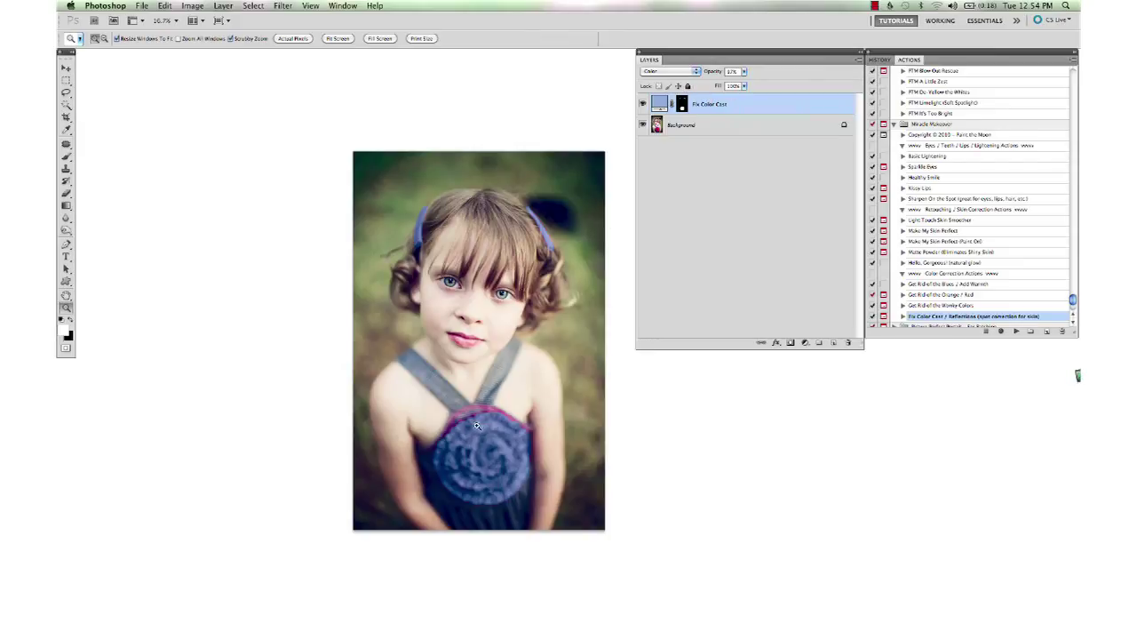
{"action": "left_click_drag", "start_coordinate": [470, 413], "coordinate": [551, 524]}
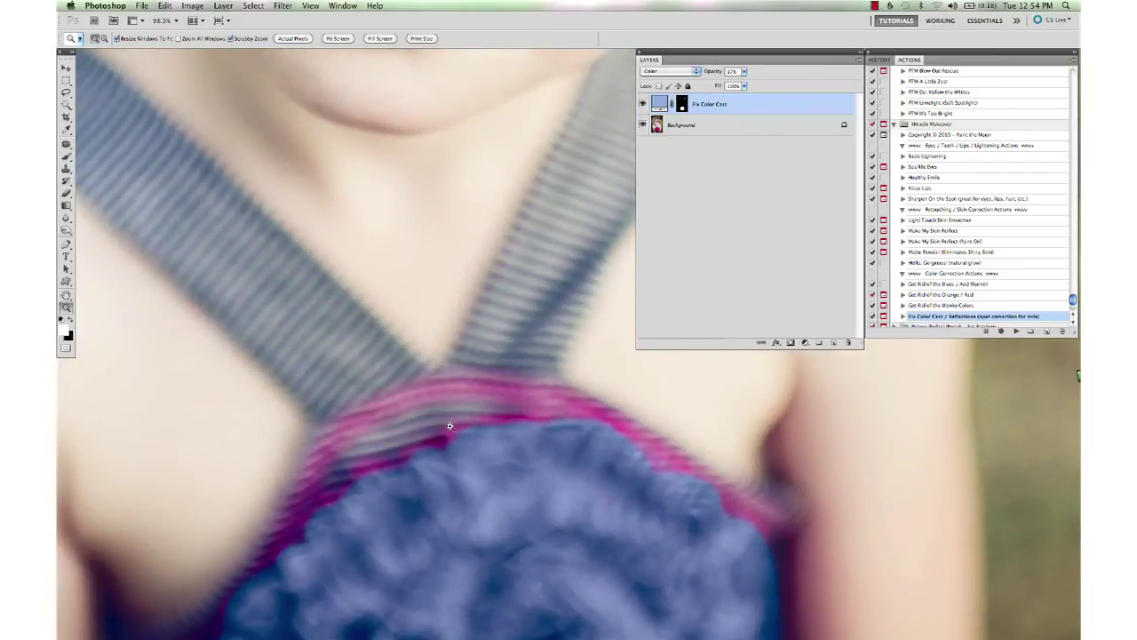
{"action": "key", "text": "b"}
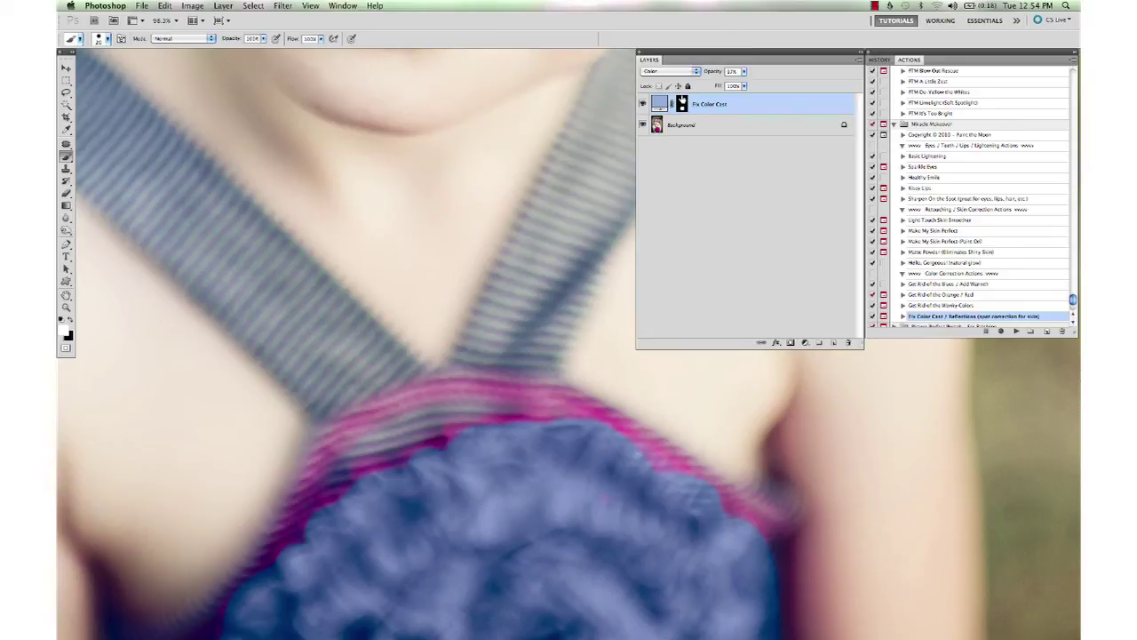
At 53% brush opacity, paint the magenta neckline trim and strap toward blue.
{"action": "right_click", "coordinate": [382, 474]}
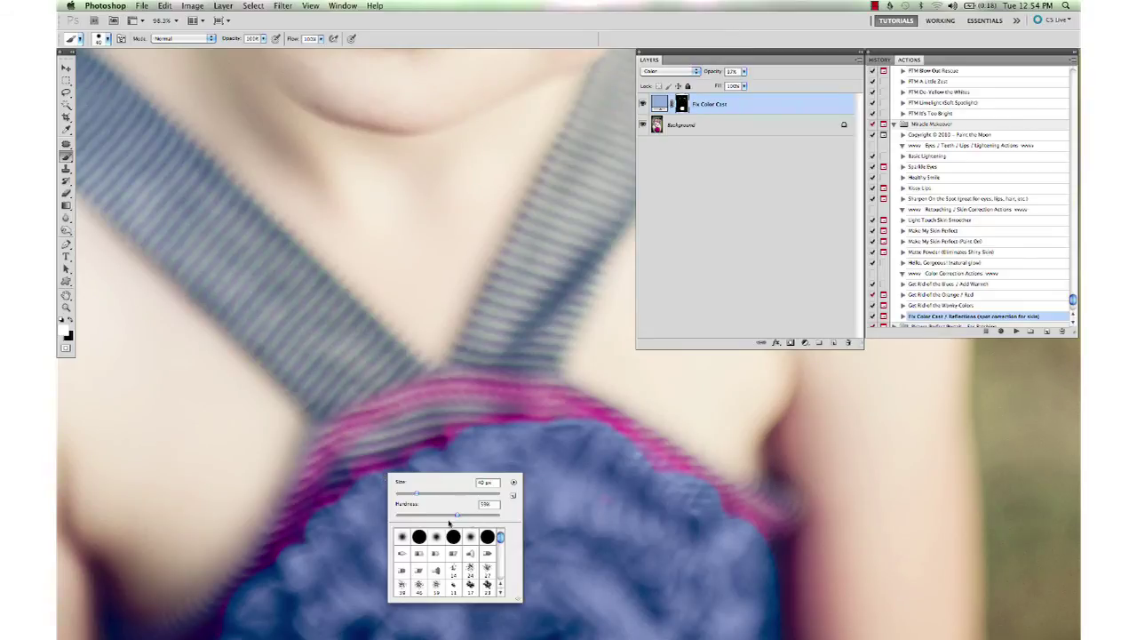
{"action": "left_click", "coordinate": [364, 475]}
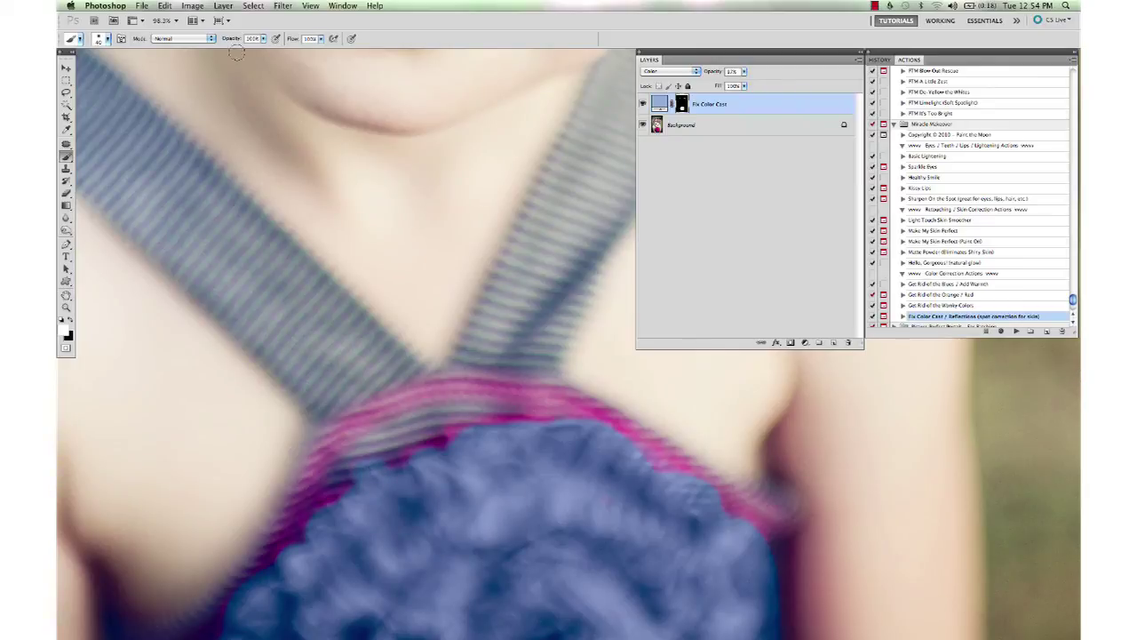
{"action": "left_click_drag", "start_coordinate": [236, 41], "coordinate": [210, 46]}
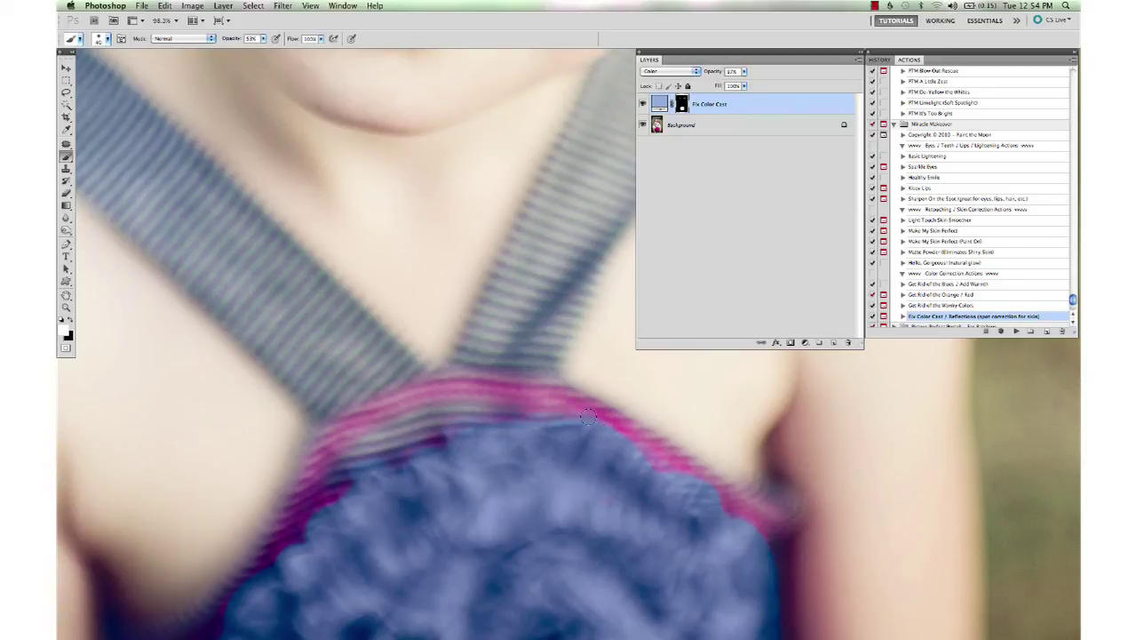
{"action": "left_click_drag", "start_coordinate": [586, 416], "coordinate": [649, 455]}
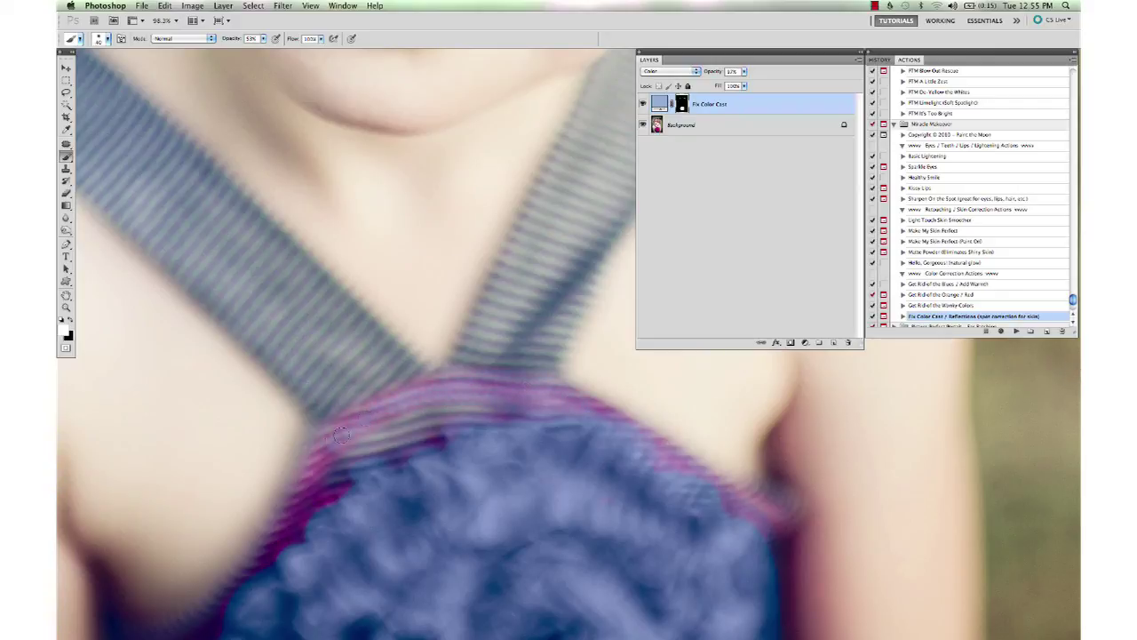
{"action": "mouse_move", "coordinate": [313, 471]}
{"action": "left_mouse_down"}
{"action": "mouse_move", "coordinate": [265, 563]}
{"action": "mouse_move", "coordinate": [322, 497]}
{"action": "mouse_move", "coordinate": [366, 485]}
{"action": "left_mouse_up"}
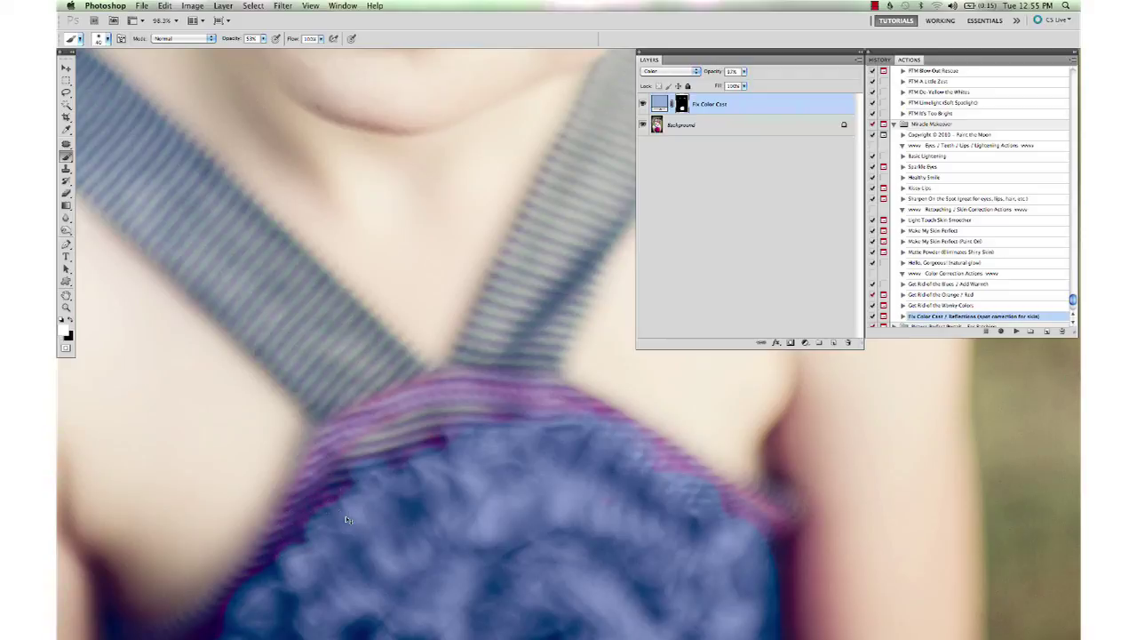
{"action": "key", "text": "super+minus"}
{"action": "key", "text": "super+minus"}
{"action": "key", "text": "super+minus"}
{"action": "key", "text": "super+minus"}
{"action": "key", "text": "super+minus"}
{"action": "key", "text": "v"}
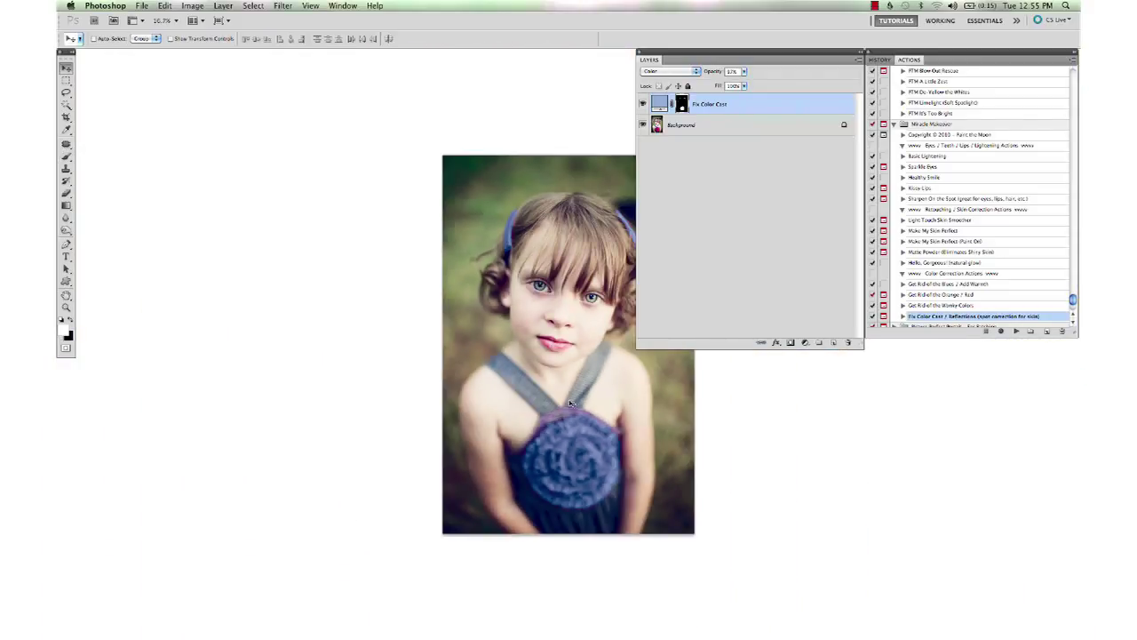
{"action": "left_click_drag", "start_coordinate": [537, 358], "coordinate": [406, 368]}
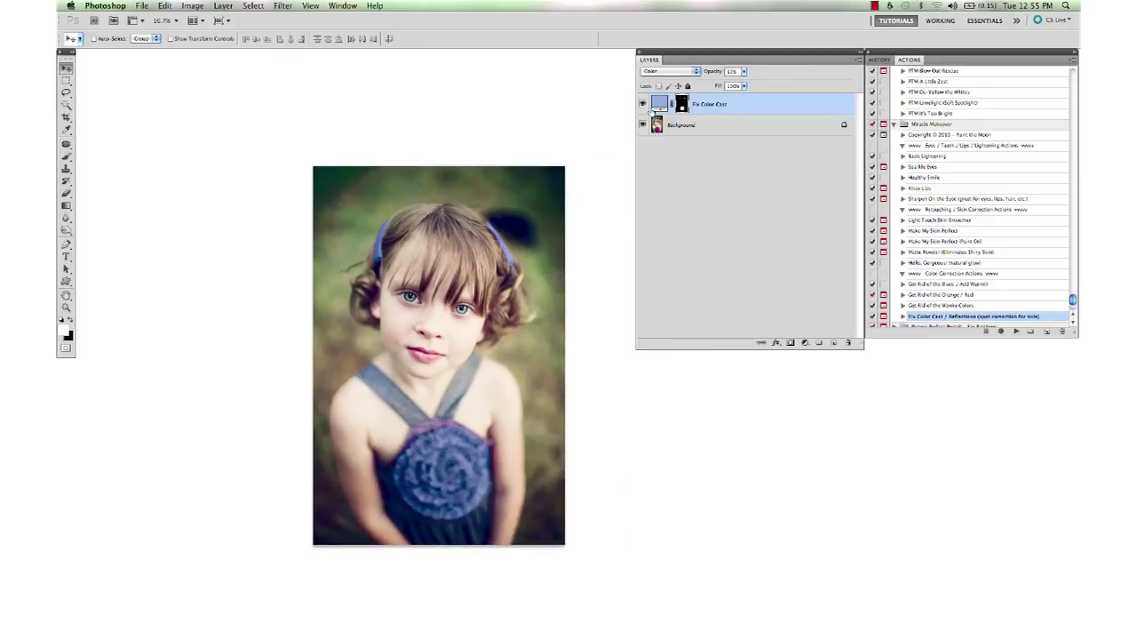
{"action": "left_click", "coordinate": [644, 104]}
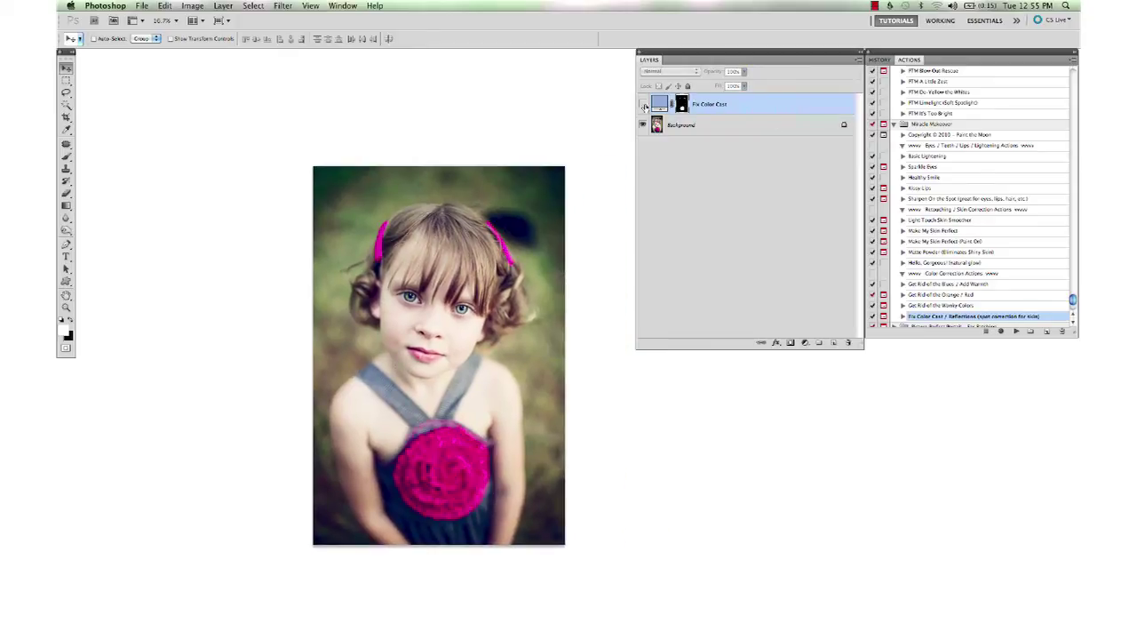
{"action": "left_click", "coordinate": [644, 103]}
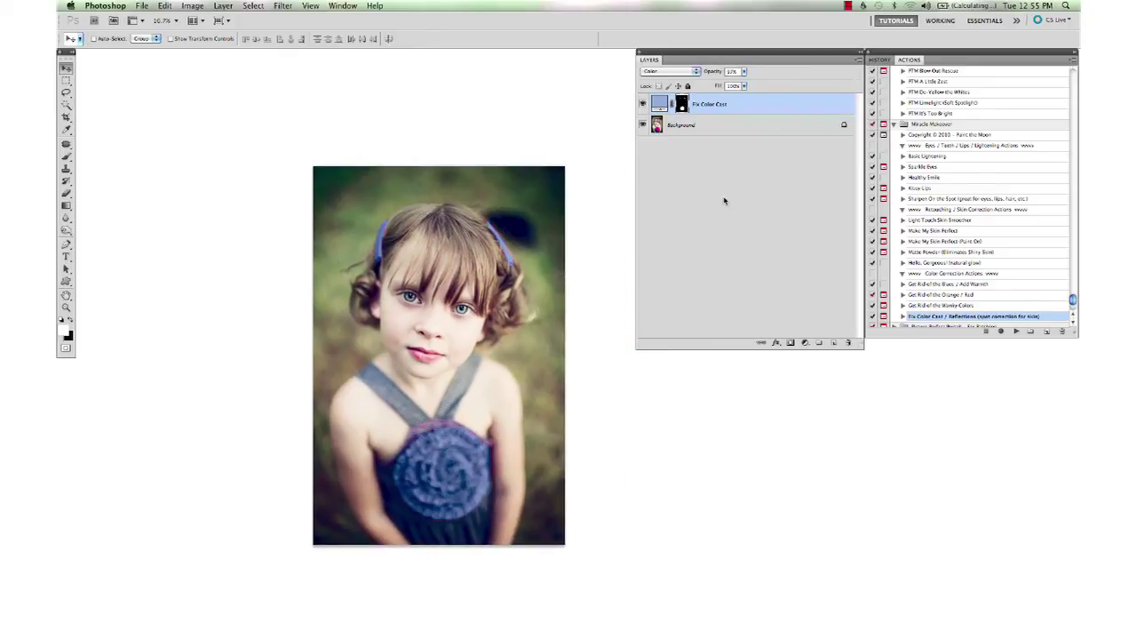